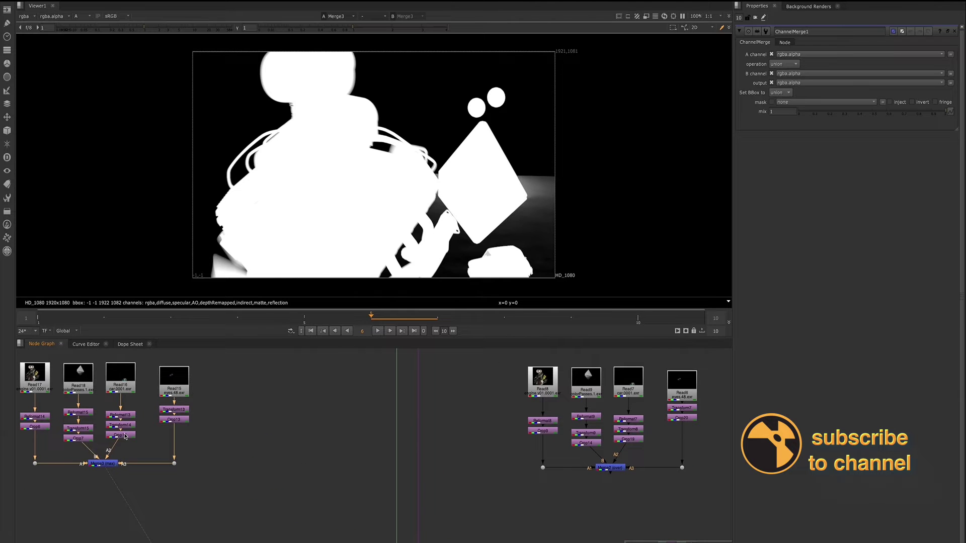
- Open the properties of the Merge3 max node
{"action": "scroll", "coordinate": [127, 435], "scroll_direction": "down", "scroll_amount": 4}
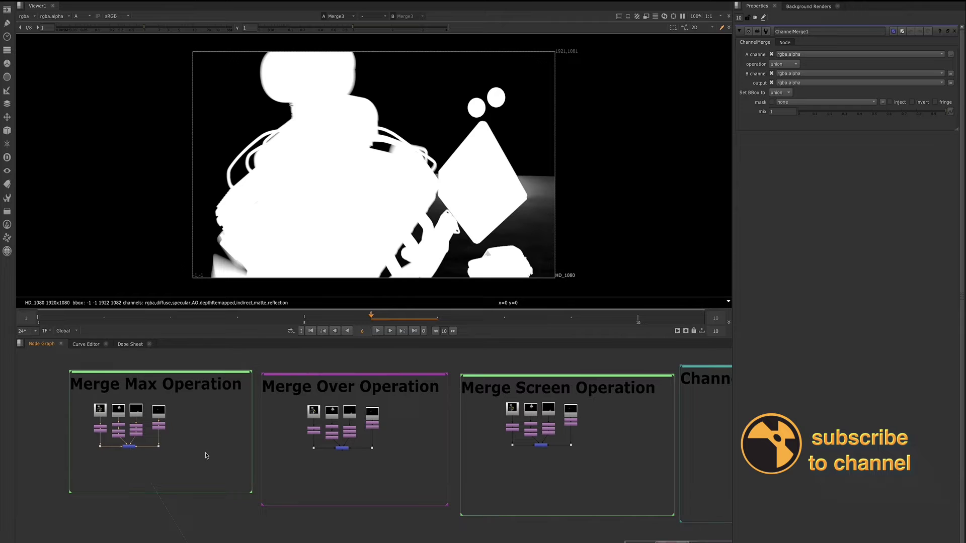
{"action": "scroll", "coordinate": [220, 455], "scroll_direction": "down", "scroll_amount": 2}
{"action": "scroll", "coordinate": [98, 418], "scroll_direction": "up", "scroll_amount": 4}
{"action": "left_click_drag", "start_coordinate": [62, 372], "coordinate": [232, 477]}
{"action": "scroll", "coordinate": [134, 418], "scroll_direction": "up", "scroll_amount": 3}
{"action": "left_click", "coordinate": [126, 451]}
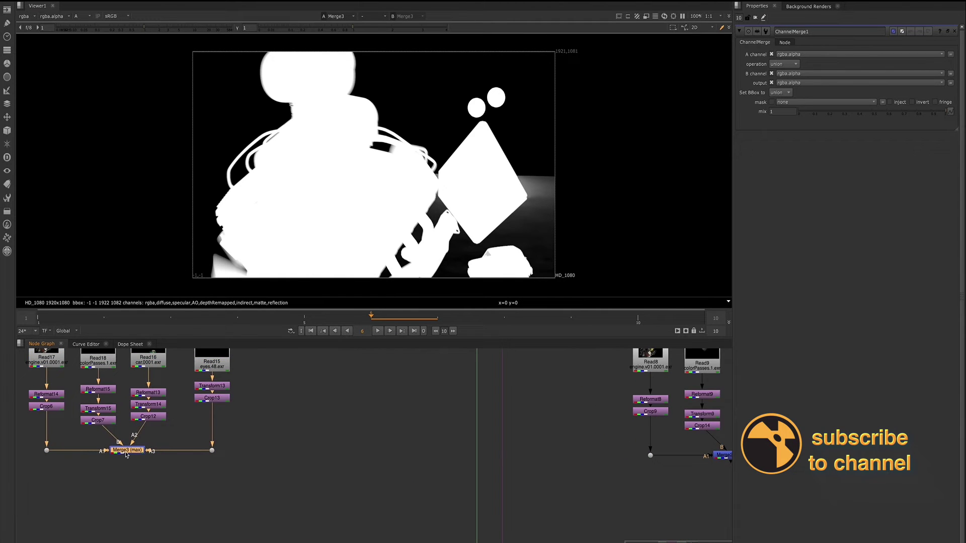
{"action": "double_click", "coordinate": [126, 451]}
- Enlarge the node graph and zoom onto the Channel Merge Operation backdrop
{"action": "scroll", "coordinate": [125, 455], "scroll_direction": "down", "scroll_amount": 5}
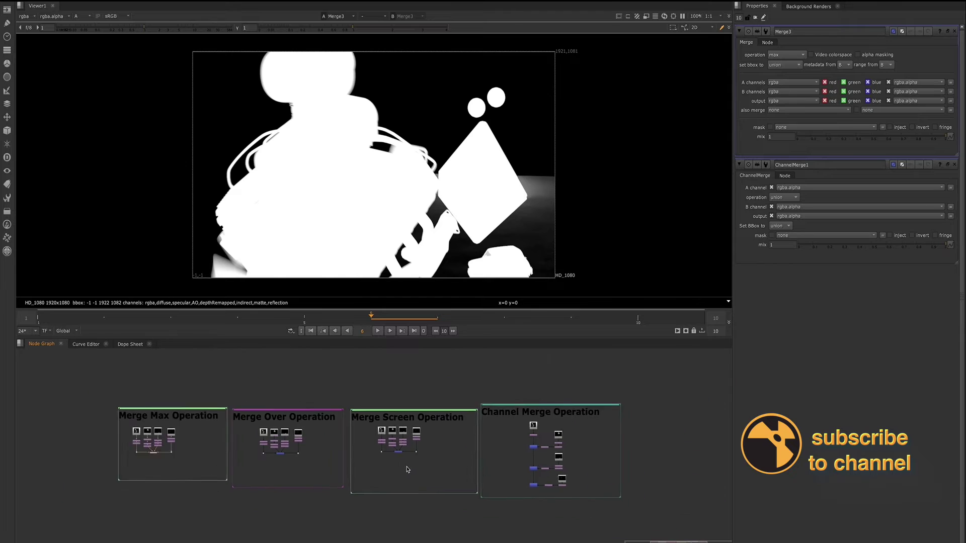
{"action": "scroll", "coordinate": [410, 401], "scroll_direction": "up", "scroll_amount": 6}
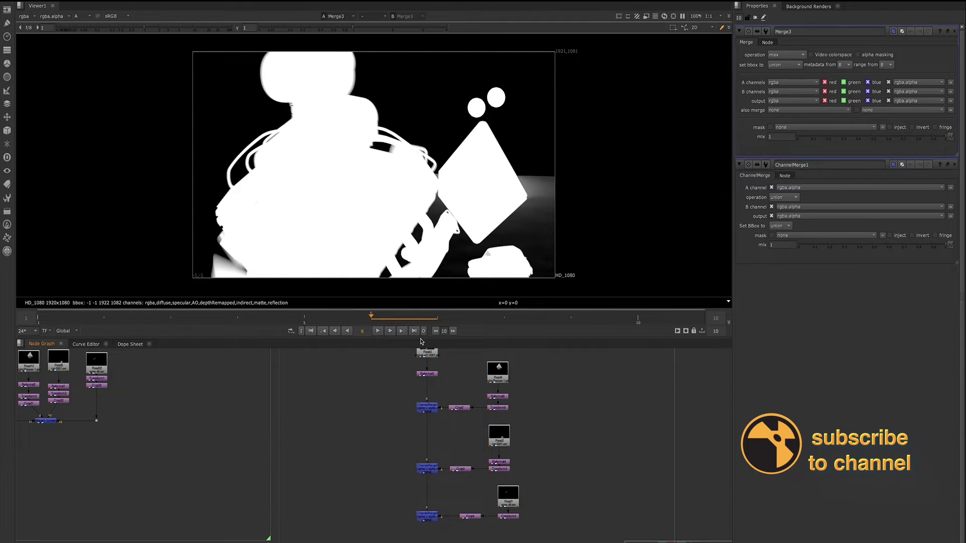
{"action": "left_click_drag", "start_coordinate": [421, 341], "coordinate": [422, 290]}
{"action": "middle_click_drag", "start_coordinate": [391, 346], "coordinate": [370, 385]}
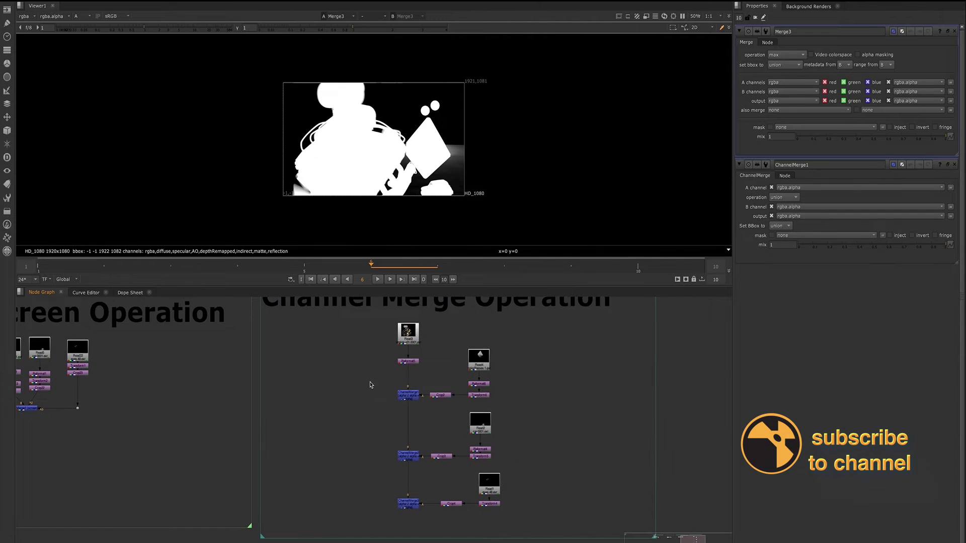
{"action": "scroll", "coordinate": [410, 395], "scroll_direction": "up", "scroll_amount": 2}
{"action": "left_click_drag", "start_coordinate": [432, 312], "coordinate": [548, 413]}
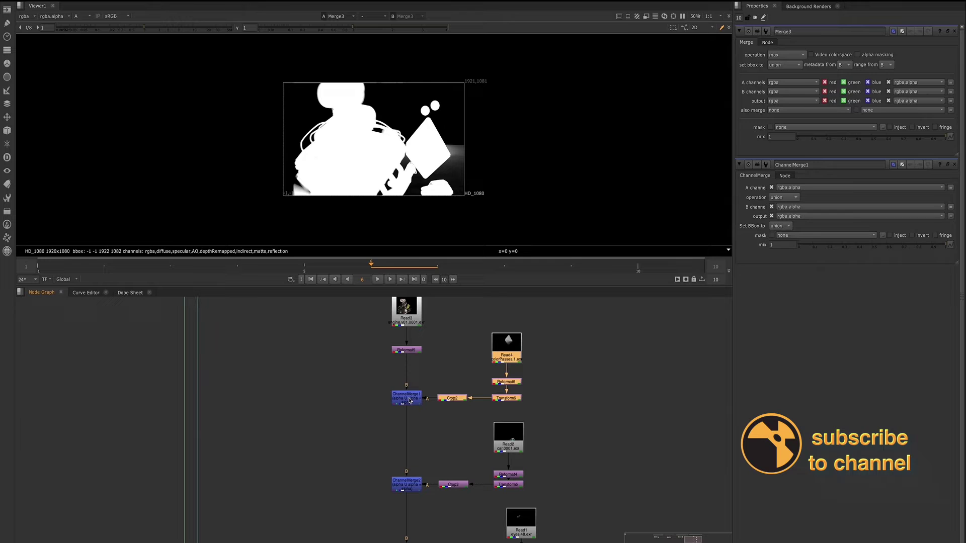
- Select ChannelMerge1 and ChannelMerge2 in turn, then clear the selection
{"action": "left_click", "coordinate": [408, 403]}
{"action": "left_click", "coordinate": [408, 495]}
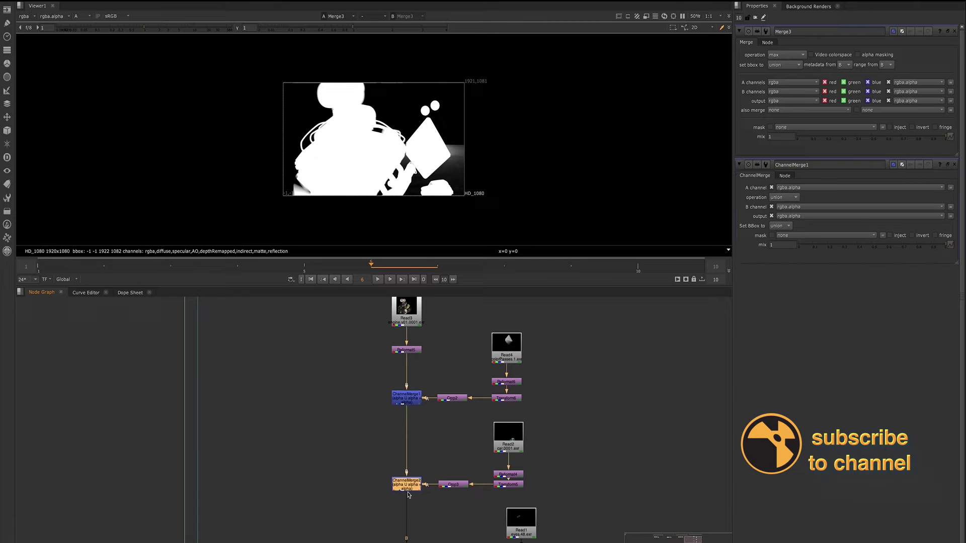
{"action": "left_click", "coordinate": [433, 503]}
{"action": "left_click", "coordinate": [405, 400]}
{"action": "left_click", "coordinate": [408, 486]}
{"action": "left_click", "coordinate": [444, 412]}
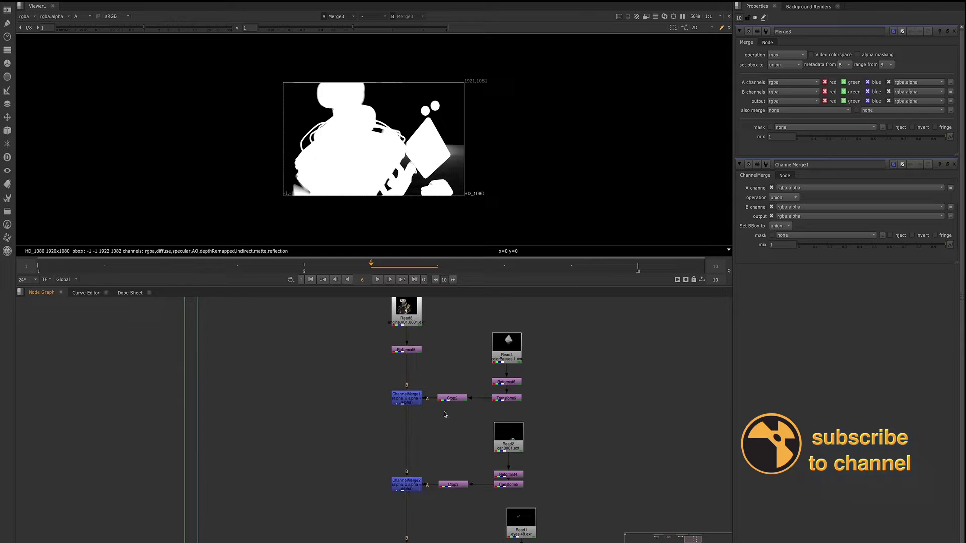
{"action": "scroll", "coordinate": [448, 477], "scroll_direction": "down", "scroll_amount": 5}
{"action": "scroll", "coordinate": [182, 455], "scroll_direction": "up", "scroll_amount": 2}
{"action": "scroll", "coordinate": [181, 457], "scroll_direction": "up", "scroll_amount": 3}
- Frame the whole Merge Screen Operation backdrop around its screen merge node
{"action": "left_click", "coordinate": [232, 453]}
{"action": "scroll", "coordinate": [237, 453], "scroll_direction": "down", "scroll_amount": 4}
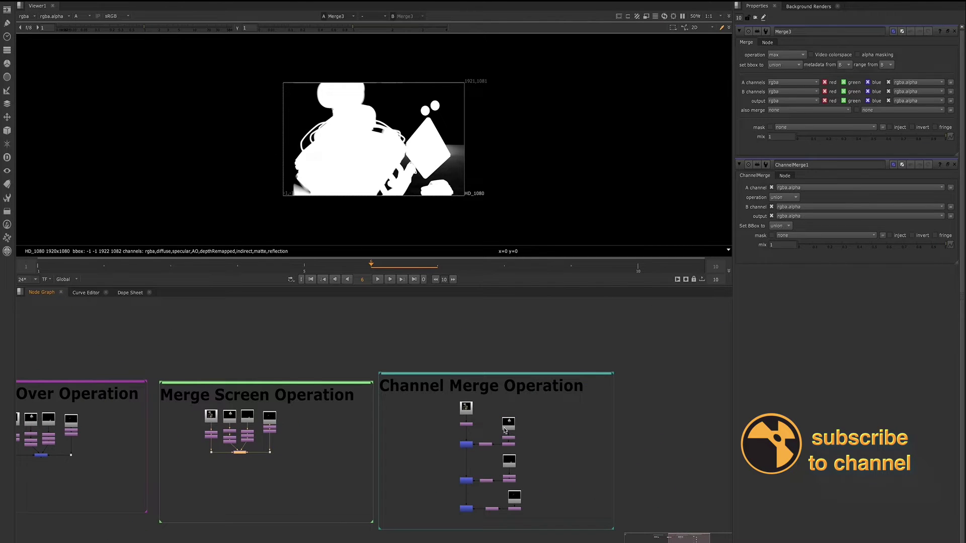
{"action": "scroll", "coordinate": [505, 431], "scroll_direction": "up", "scroll_amount": 3}
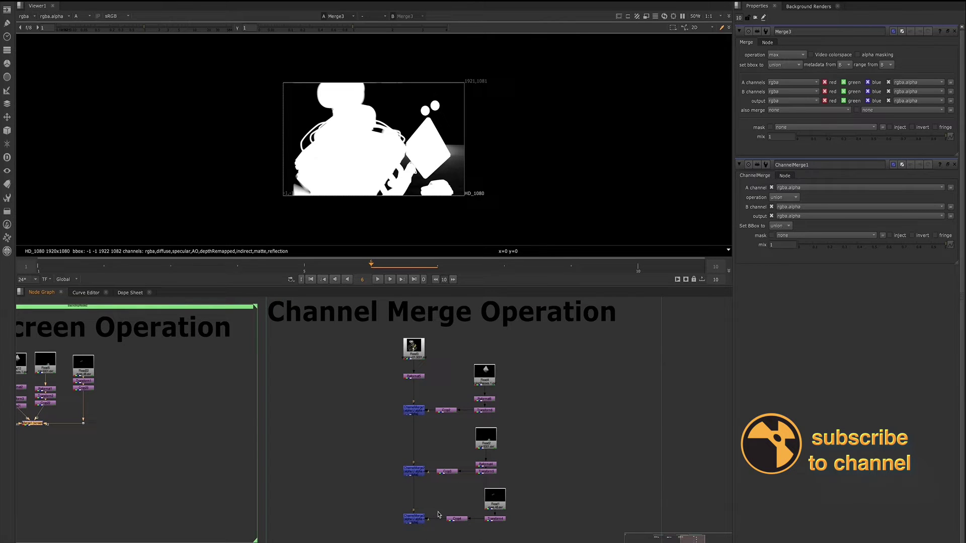
{"action": "middle_click_drag", "start_coordinate": [26, 420], "coordinate": [216, 417]}
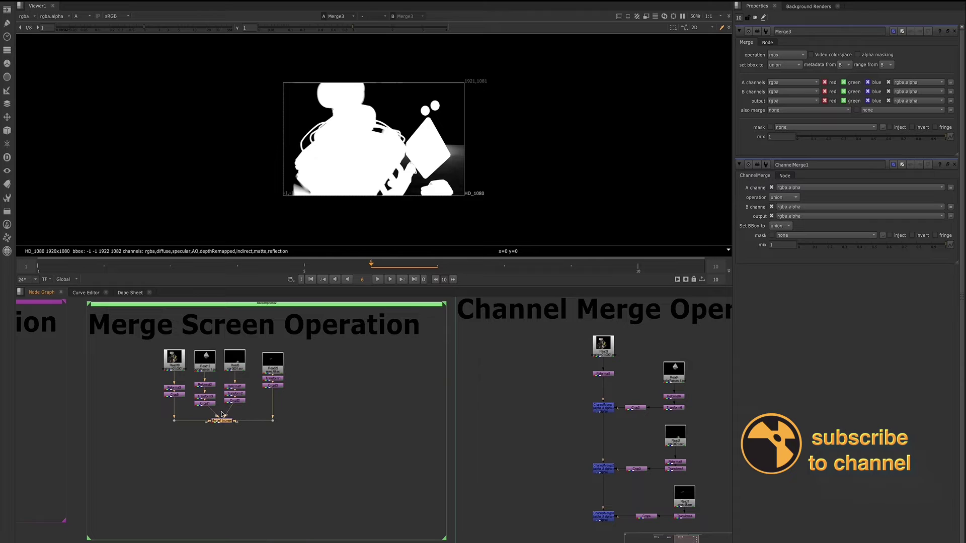
{"action": "scroll", "coordinate": [217, 404], "scroll_direction": "down", "scroll_amount": 1}
{"action": "scroll", "coordinate": [236, 400], "scroll_direction": "up", "scroll_amount": 2}
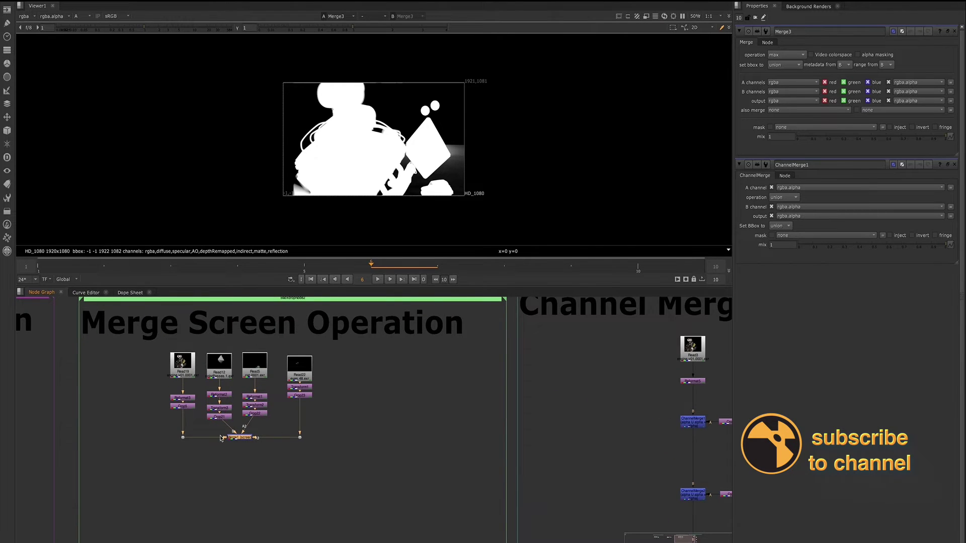
{"action": "scroll", "coordinate": [189, 377], "scroll_direction": "up", "scroll_amount": 2}
- Display the Merge1 screen merge result in the viewer
{"action": "left_click", "coordinate": [185, 372]}
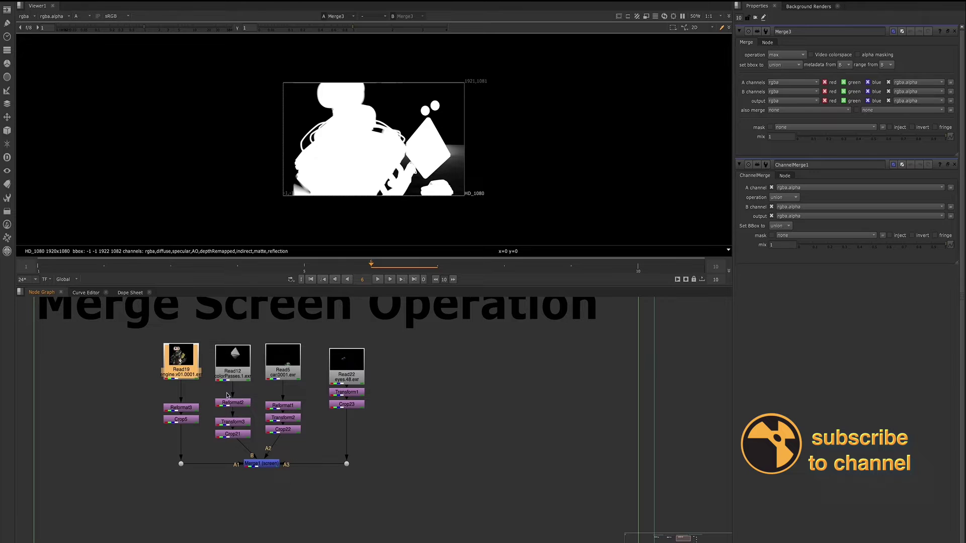
{"action": "scroll", "coordinate": [228, 404], "scroll_direction": "down", "scroll_amount": 3}
{"action": "left_click", "coordinate": [243, 432]}
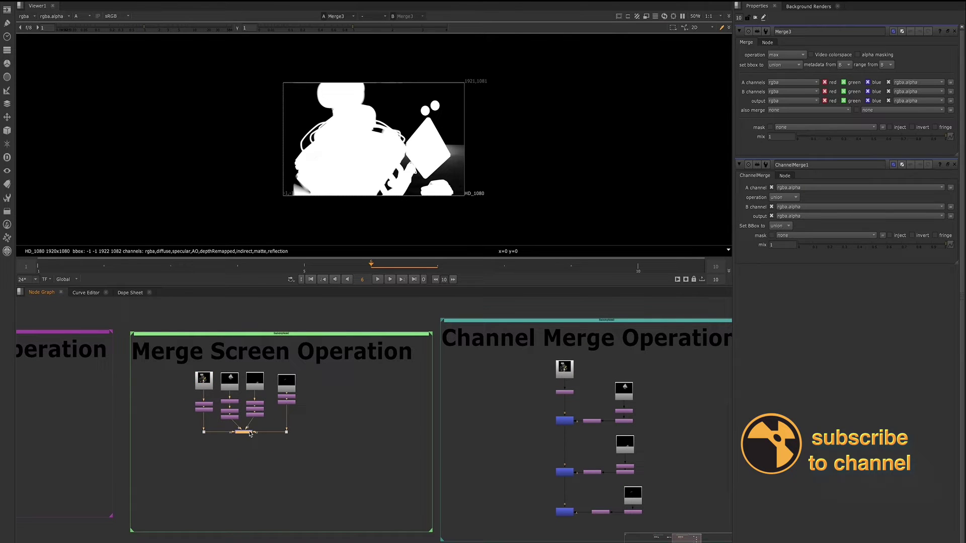
{"action": "key", "text": "1"}
{"action": "left_click", "coordinate": [248, 443]}
- Return to the Channel Merge Operation backdrop and select a ChannelMerge node
{"action": "middle_click_drag", "start_coordinate": [550, 471], "coordinate": [420, 457]}
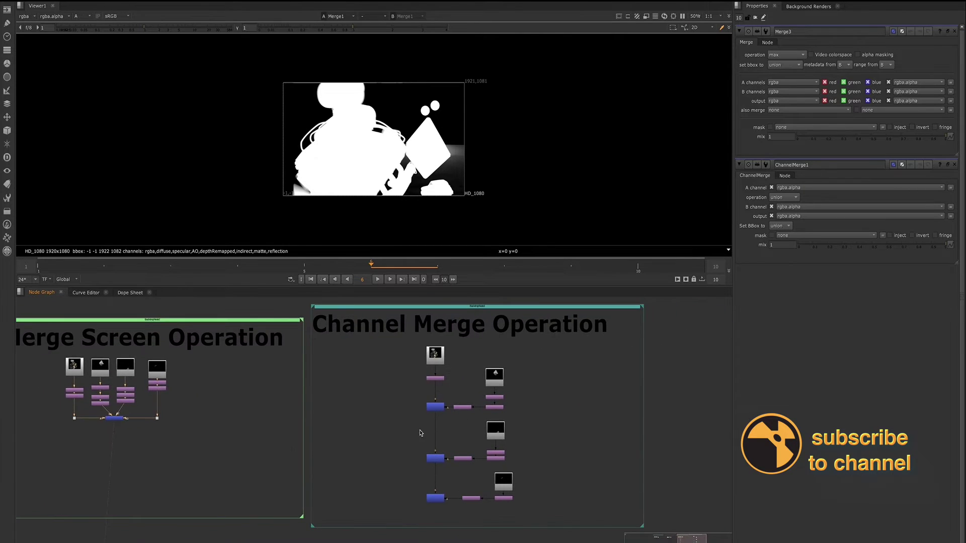
{"action": "left_click", "coordinate": [435, 407]}
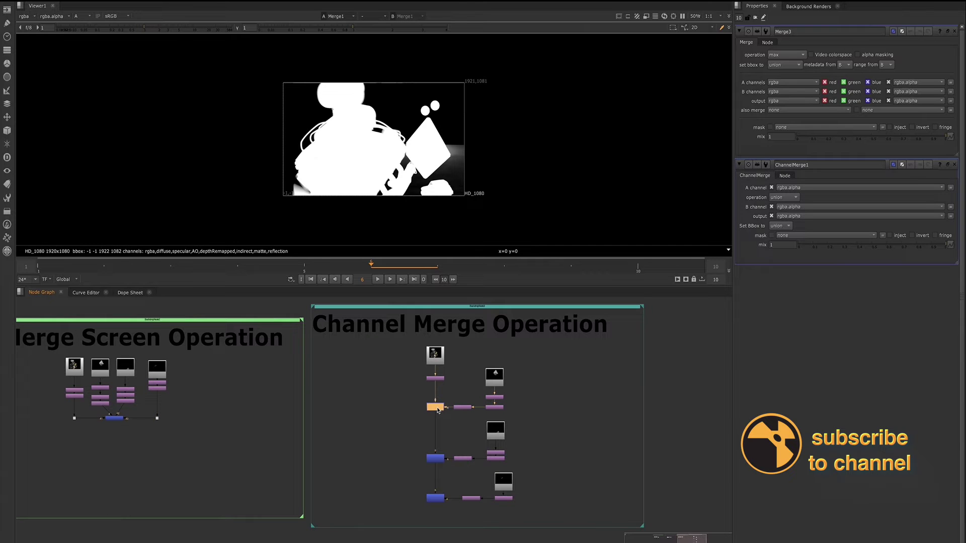
{"action": "scroll", "coordinate": [437, 456], "scroll_direction": "down", "scroll_amount": 6}
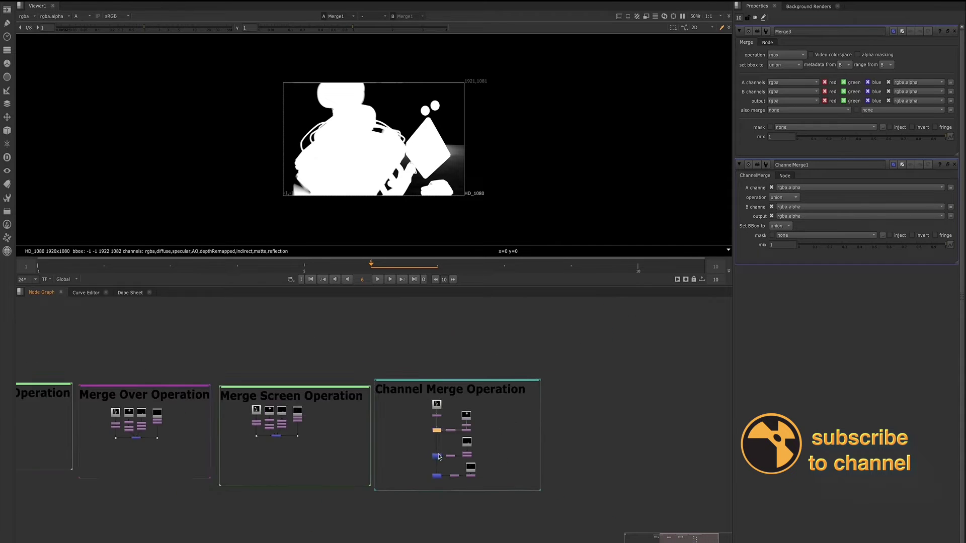
- Reveal the lower row of backdrops and marquee-select the four top backdrops
{"action": "middle_click_drag", "start_coordinate": [337, 539], "coordinate": [362, 463]}
{"action": "scroll", "coordinate": [186, 490], "scroll_direction": "up", "scroll_amount": 6}
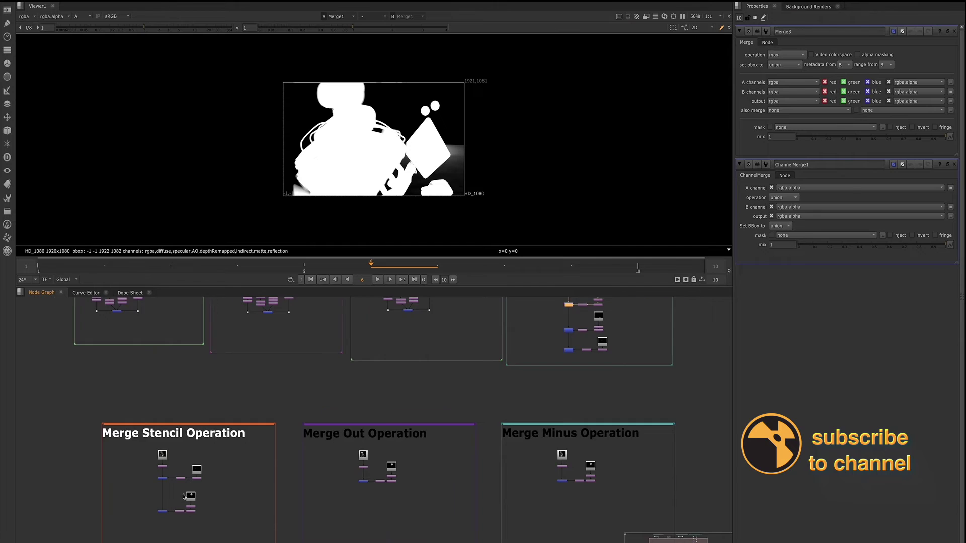
{"action": "scroll", "coordinate": [149, 512], "scroll_direction": "down", "scroll_amount": 5}
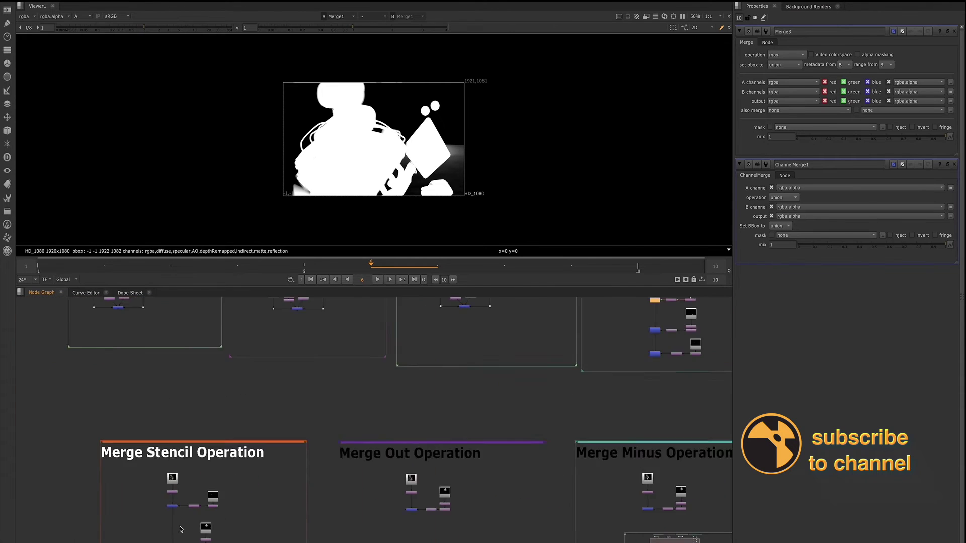
{"action": "left_click_drag", "start_coordinate": [78, 304], "coordinate": [642, 446]}
{"action": "scroll", "coordinate": [177, 483], "scroll_direction": "up", "scroll_amount": 6}
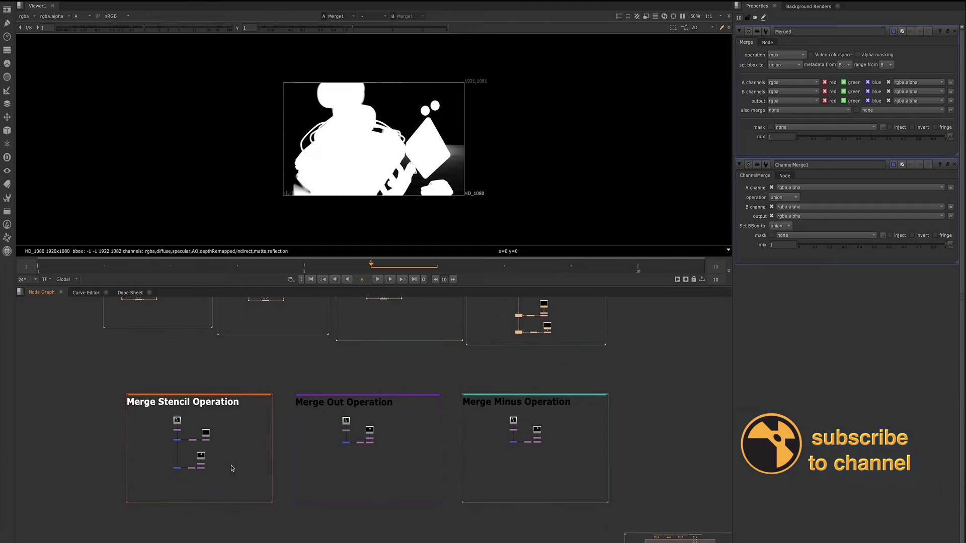
{"action": "scroll", "coordinate": [175, 476], "scroll_direction": "up", "scroll_amount": 2}
- View Merge6's matte, then Reformat17's output, in the viewer
{"action": "left_click", "coordinate": [176, 472]}
{"action": "scroll", "coordinate": [188, 485], "scroll_direction": "down", "scroll_amount": 4}
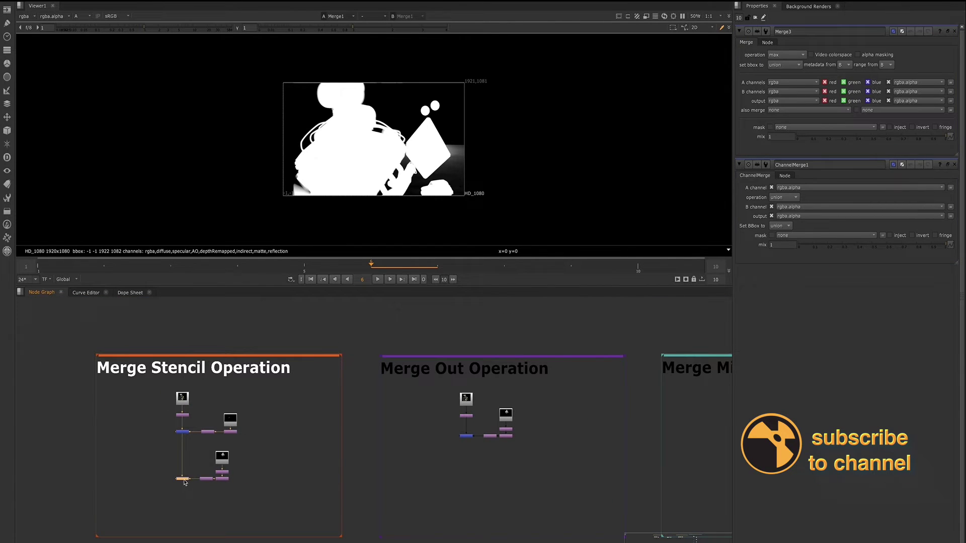
{"action": "key", "text": "1"}
{"action": "left_click", "coordinate": [184, 482]}
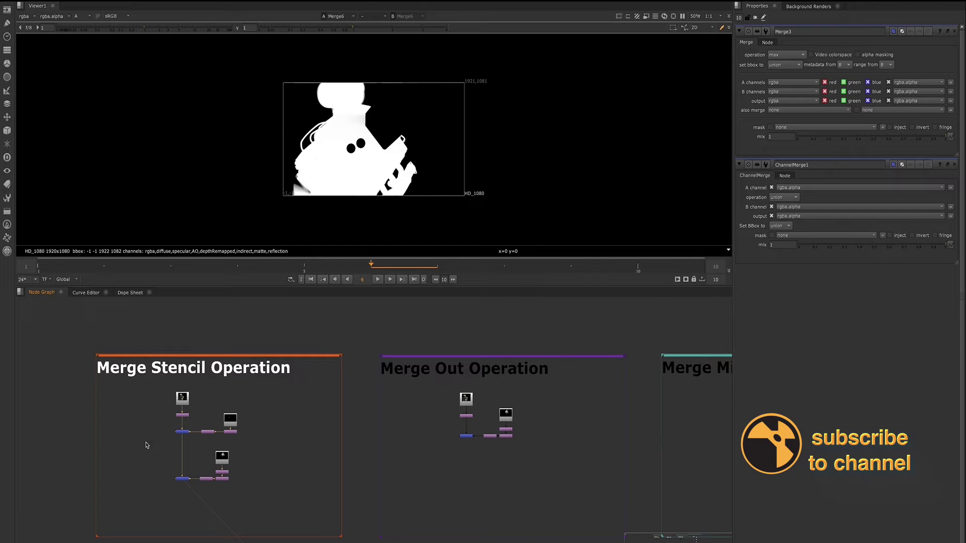
{"action": "left_click", "coordinate": [181, 414]}
{"action": "key", "text": "1"}
{"action": "left_click", "coordinate": [180, 442]}
- View Merge5's matte, then Merge6's, and open Merge6's properties
{"action": "left_click", "coordinate": [182, 432]}
{"action": "key", "text": "1"}
{"action": "left_click", "coordinate": [184, 480]}
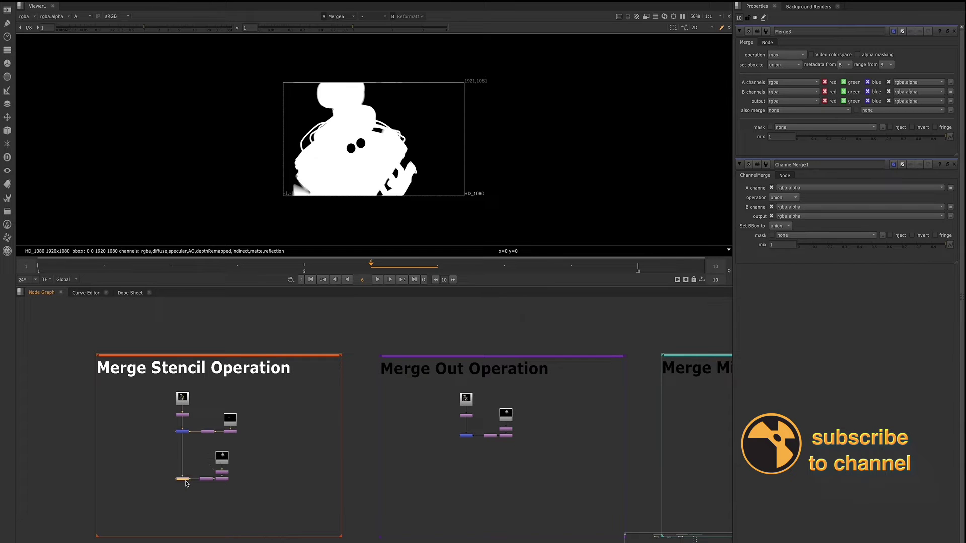
{"action": "key", "text": "1"}
{"action": "scroll", "coordinate": [185, 483], "scroll_direction": "up", "scroll_amount": 4}
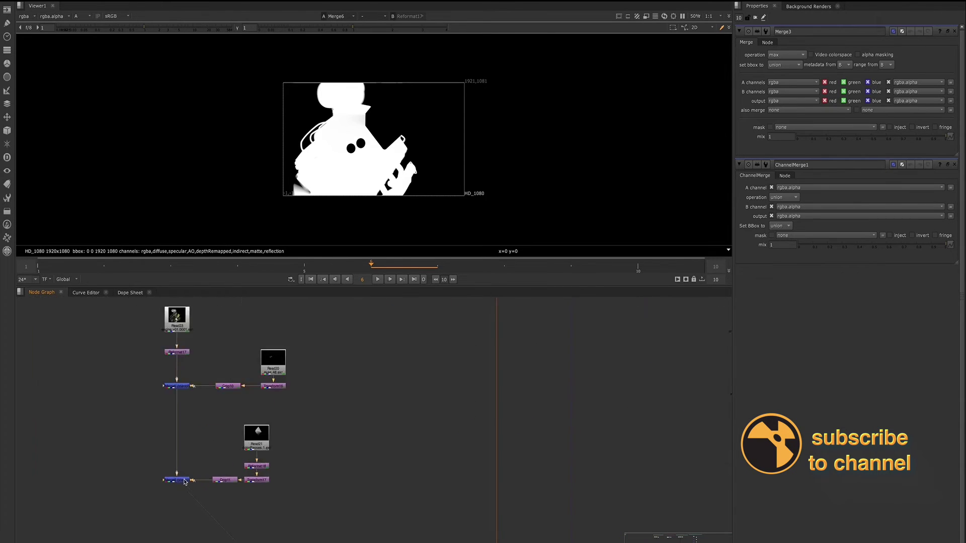
{"action": "scroll", "coordinate": [185, 483], "scroll_direction": "up", "scroll_amount": 2}
{"action": "scroll", "coordinate": [182, 485], "scroll_direction": "down", "scroll_amount": 2}
{"action": "double_click", "coordinate": [182, 482]}
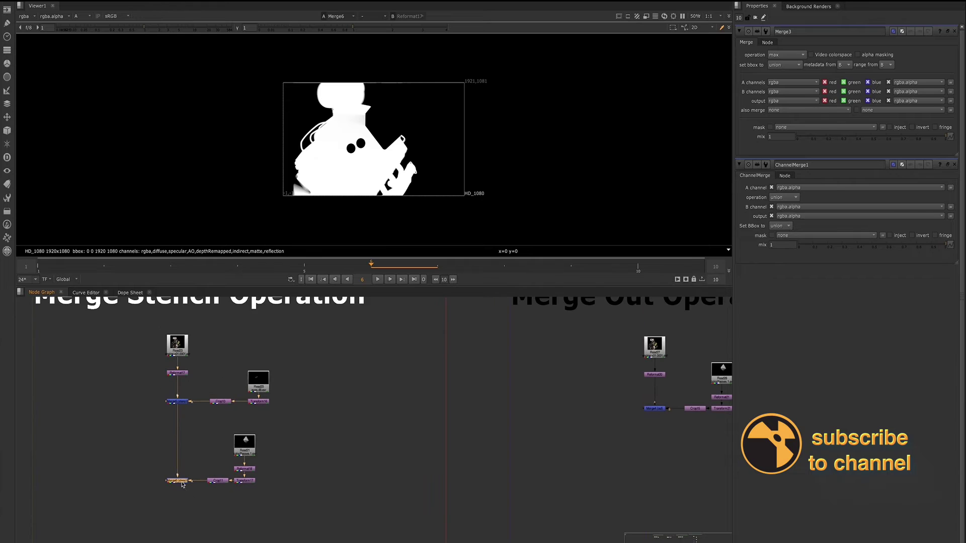
- Set Merge6's operation to stencil and limit properties panels to 1
{"action": "left_click", "coordinate": [791, 56]}
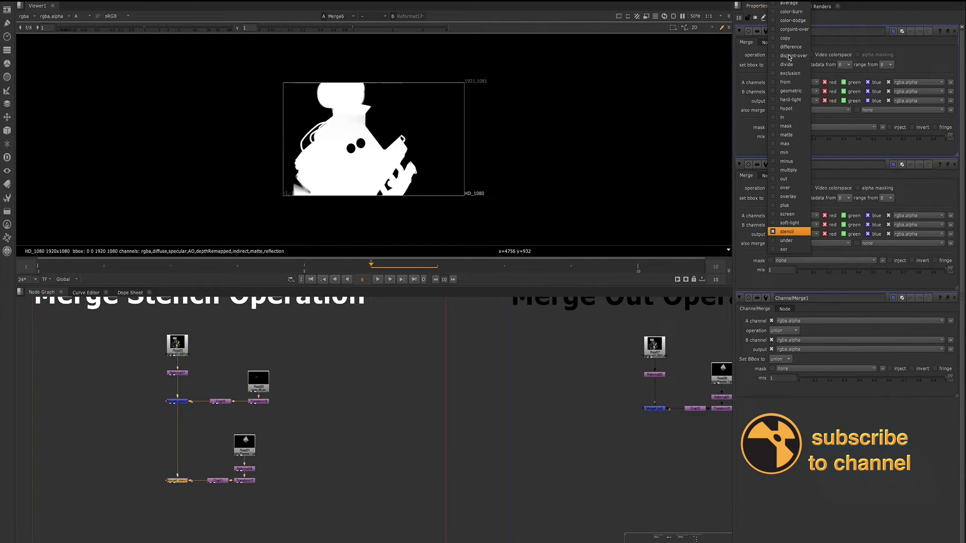
{"action": "left_click", "coordinate": [785, 233]}
{"action": "type", "text": "1"}
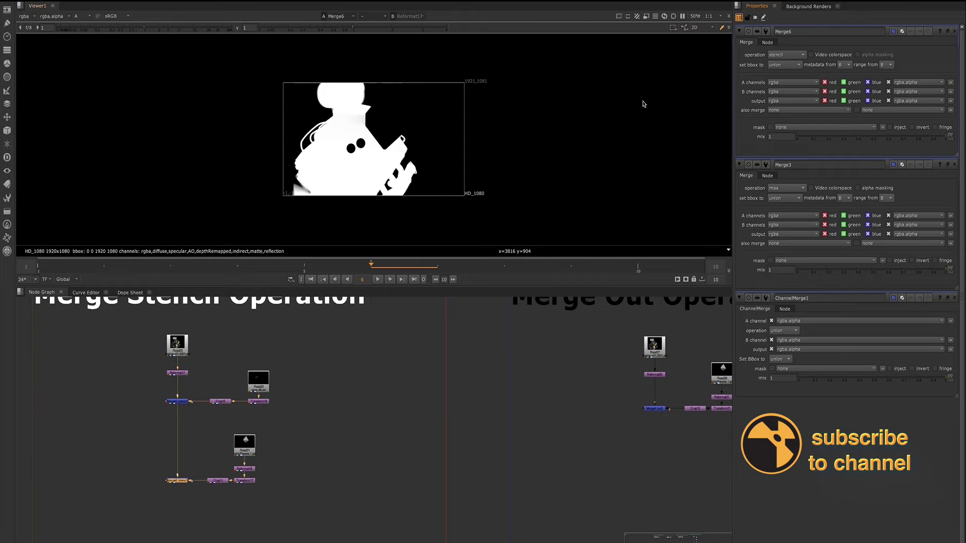
{"action": "left_click", "coordinate": [518, 441]}
- View the Merge4 out result, then pan to the Merge Minus nodes
{"action": "scroll", "coordinate": [518, 442], "scroll_direction": "down", "scroll_amount": 3}
{"action": "middle_click_drag", "start_coordinate": [544, 438], "coordinate": [399, 403]}
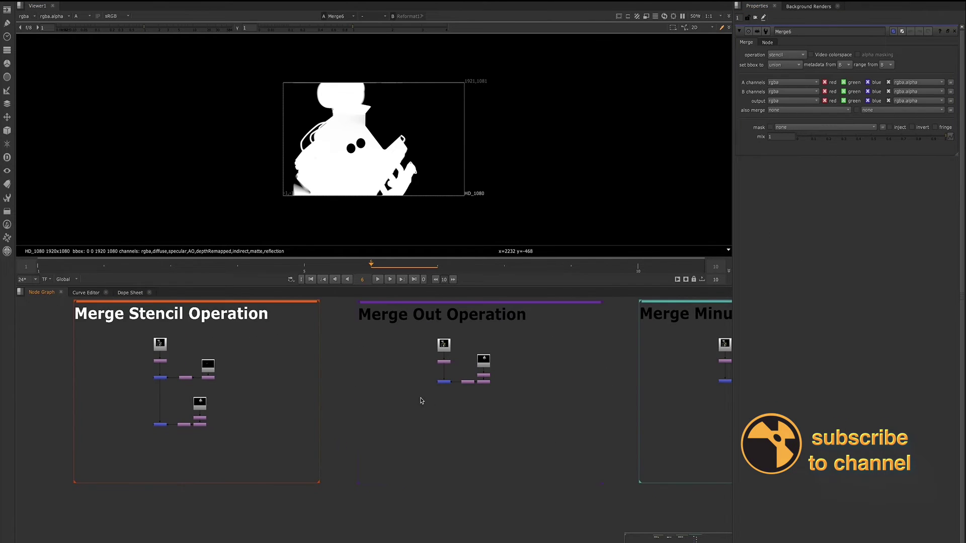
{"action": "scroll", "coordinate": [439, 388], "scroll_direction": "up", "scroll_amount": 5}
{"action": "left_click", "coordinate": [449, 377]}
{"action": "key", "text": "1"}
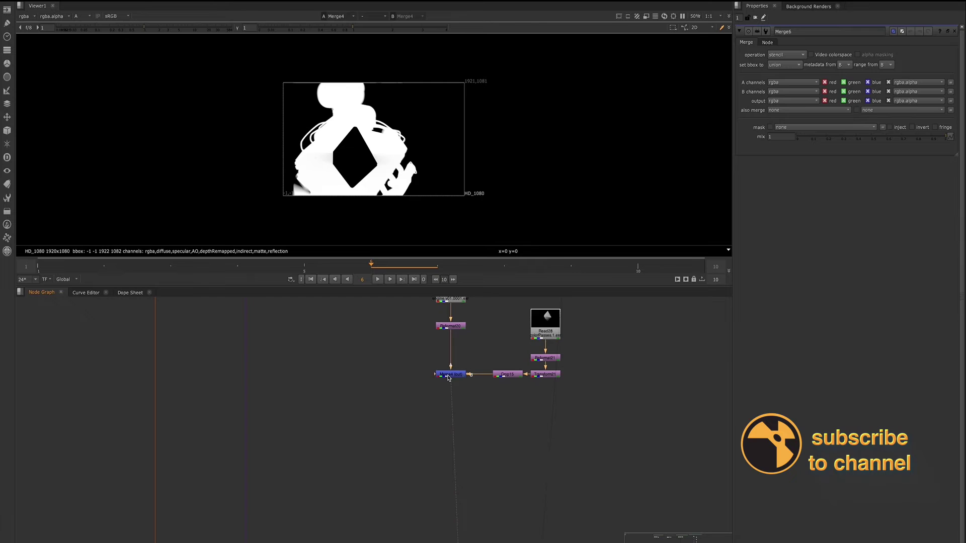
{"action": "scroll", "coordinate": [525, 395], "scroll_direction": "down", "scroll_amount": 3}
{"action": "middle_click_drag", "start_coordinate": [620, 377], "coordinate": [395, 405]}
{"action": "scroll", "coordinate": [599, 413], "scroll_direction": "up", "scroll_amount": 3}
- Show Merge7's minus result, then pan up to the upper backdrop groups
{"action": "scroll", "coordinate": [600, 413], "scroll_direction": "up", "scroll_amount": 2}
{"action": "left_click", "coordinate": [605, 405]}
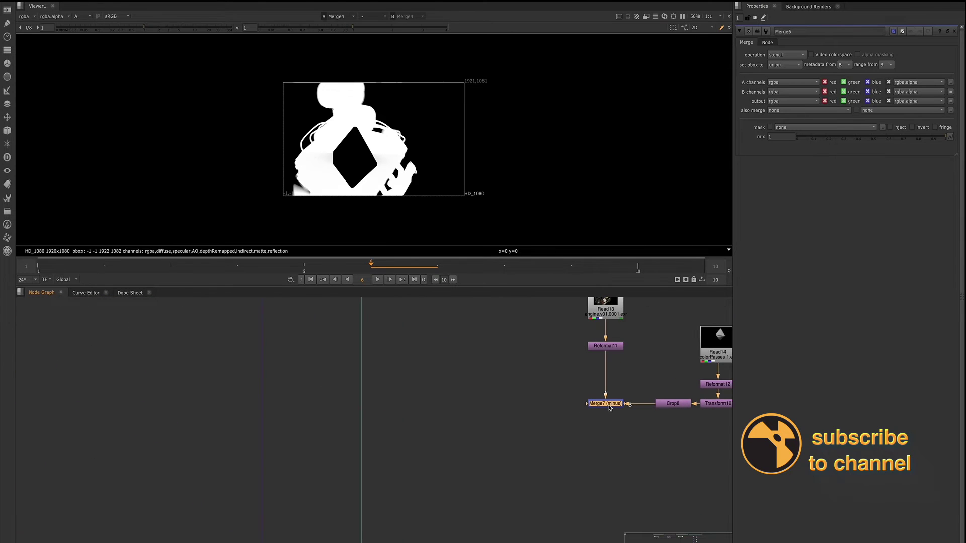
{"action": "key", "text": "1"}
{"action": "scroll", "coordinate": [578, 410], "scroll_direction": "down", "scroll_amount": 5}
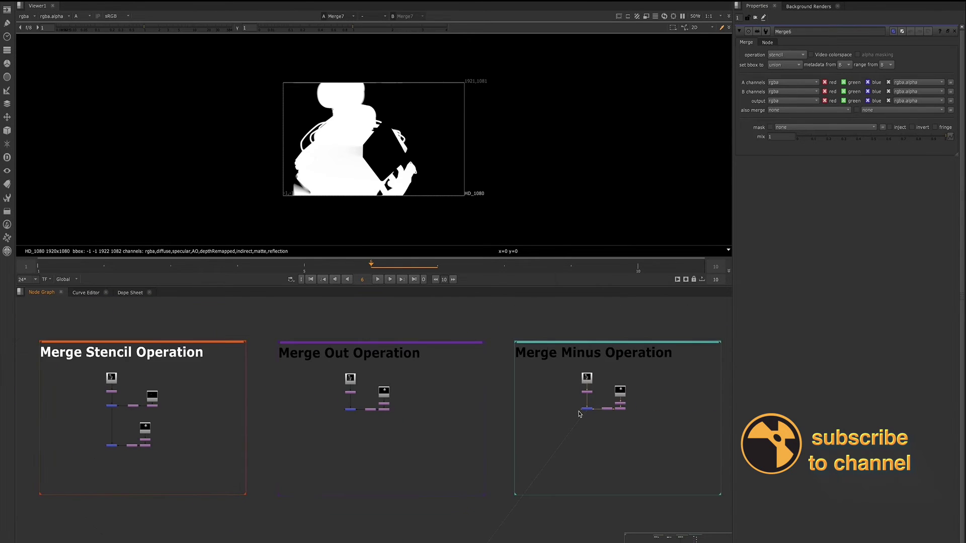
{"action": "middle_click_drag", "start_coordinate": [557, 310], "coordinate": [507, 371]}
{"action": "scroll", "coordinate": [507, 370], "scroll_direction": "down", "scroll_amount": 2}
{"action": "middle_click_drag", "start_coordinate": [523, 310], "coordinate": [513, 333]}
{"action": "scroll", "coordinate": [512, 332], "scroll_direction": "up", "scroll_amount": 4}
{"action": "scroll", "coordinate": [529, 384], "scroll_direction": "up", "scroll_amount": 2}
- Preview the lower ChannelMerge node's result in the viewer
{"action": "middle_click_drag", "start_coordinate": [511, 366], "coordinate": [491, 452]}
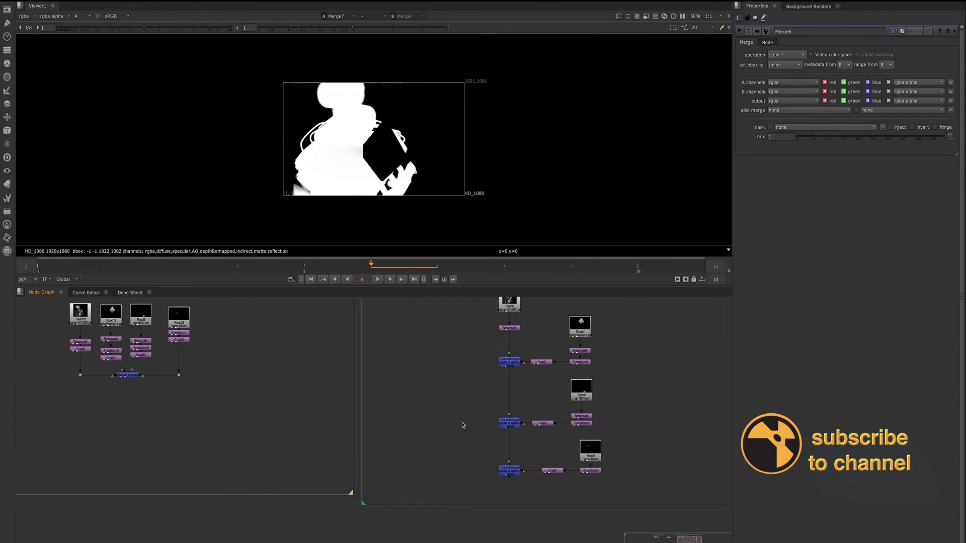
{"action": "left_click", "coordinate": [510, 475]}
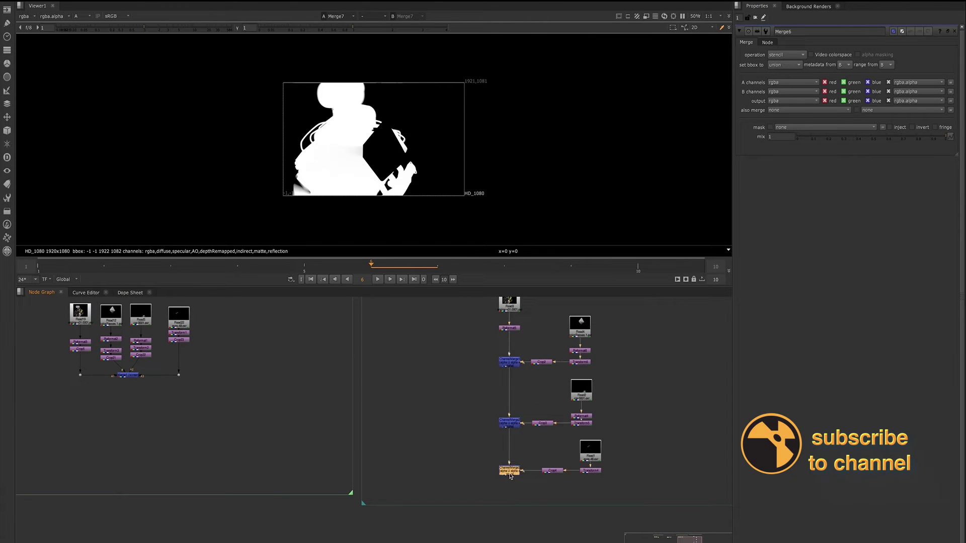
{"action": "key", "text": "1"}
{"action": "left_click", "coordinate": [501, 432]}
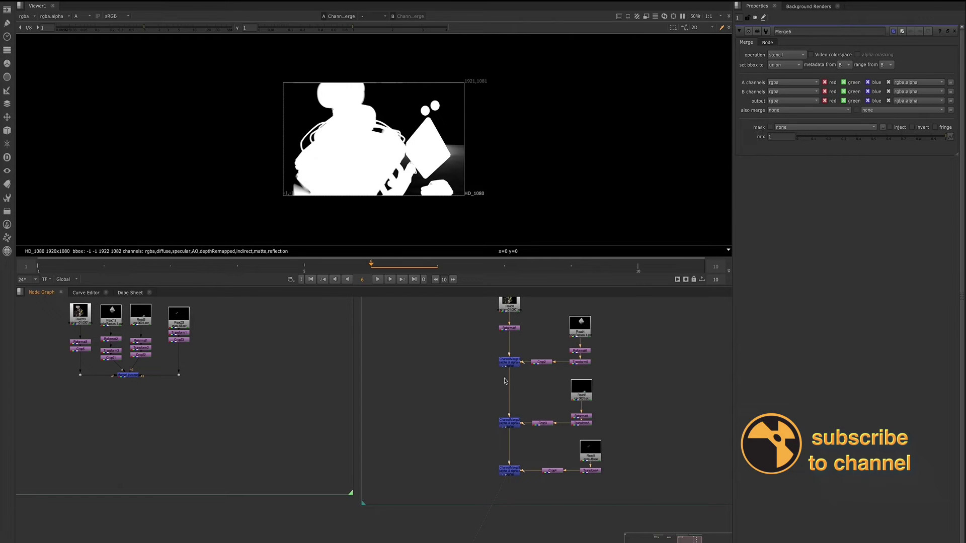
- Swap ChannelMerge1's A and B inputs with Shift+X
{"action": "left_click_drag", "start_coordinate": [532, 298], "coordinate": [630, 385]}
{"action": "left_click_drag", "start_coordinate": [624, 310], "coordinate": [523, 379]}
{"action": "scroll", "coordinate": [509, 366], "scroll_direction": "up", "scroll_amount": 3}
{"action": "left_click", "coordinate": [510, 364]}
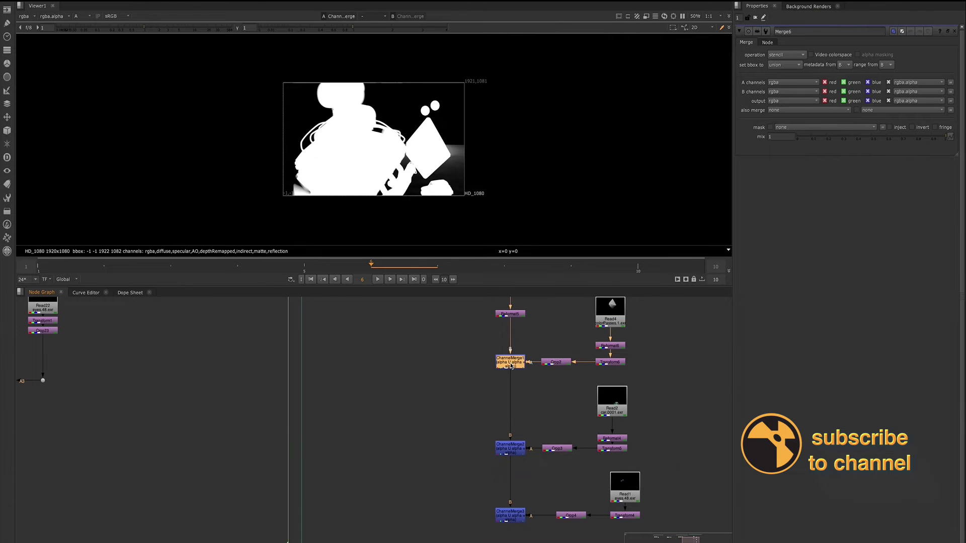
{"action": "scroll", "coordinate": [510, 366], "scroll_direction": "up", "scroll_amount": 3}
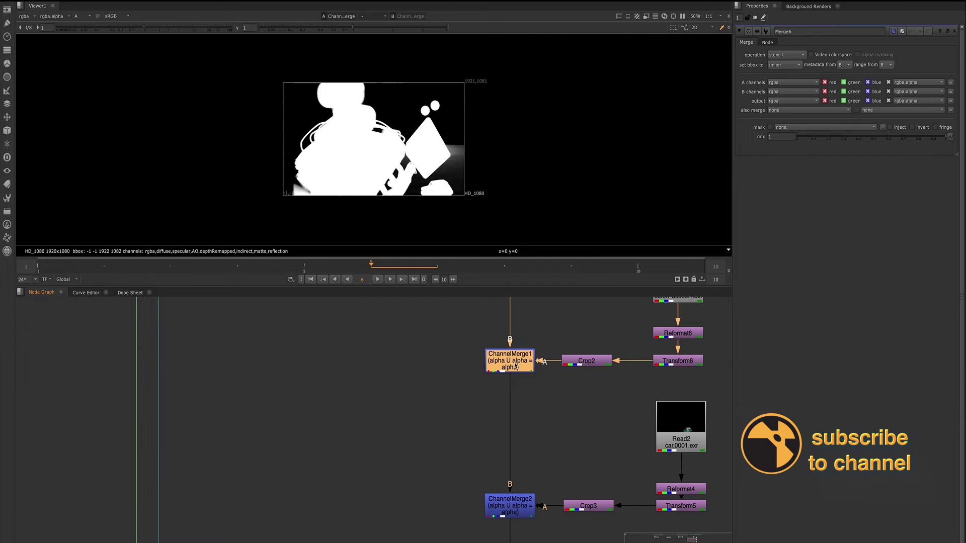
{"action": "key", "text": "shift+x"}
{"action": "key", "text": "shift+x"}
{"action": "key", "text": "shift+x"}
{"action": "key", "text": "shift+x"}
{"action": "key", "text": "shift+x"}
{"action": "key", "text": "shift+x"}
- Move Read13 and Reformat11 down and left in the Merge Minus tree
{"action": "scroll", "coordinate": [521, 367], "scroll_direction": "down", "scroll_amount": 5}
{"action": "scroll", "coordinate": [435, 465], "scroll_direction": "down", "scroll_amount": 2}
{"action": "middle_click_drag", "start_coordinate": [402, 502], "coordinate": [405, 417]}
{"action": "scroll", "coordinate": [308, 476], "scroll_direction": "up", "scroll_amount": 7}
{"action": "scroll", "coordinate": [317, 461], "scroll_direction": "up", "scroll_amount": 1}
{"action": "scroll", "coordinate": [317, 461], "scroll_direction": "up", "scroll_amount": 1}
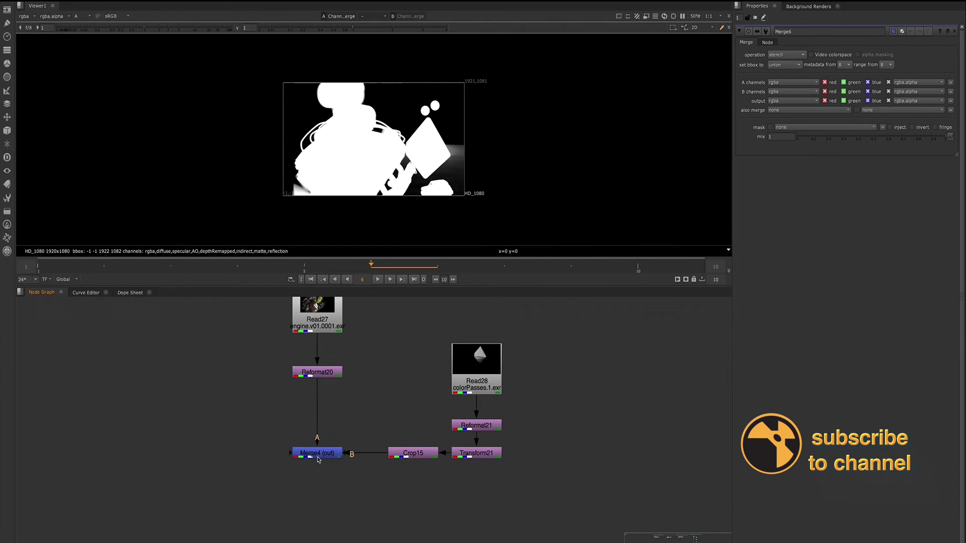
{"action": "scroll", "coordinate": [318, 458], "scroll_direction": "down", "scroll_amount": 3}
{"action": "scroll", "coordinate": [511, 464], "scroll_direction": "down", "scroll_amount": 2}
{"action": "scroll", "coordinate": [634, 458], "scroll_direction": "up", "scroll_amount": 5}
{"action": "scroll", "coordinate": [630, 457], "scroll_direction": "up", "scroll_amount": 3}
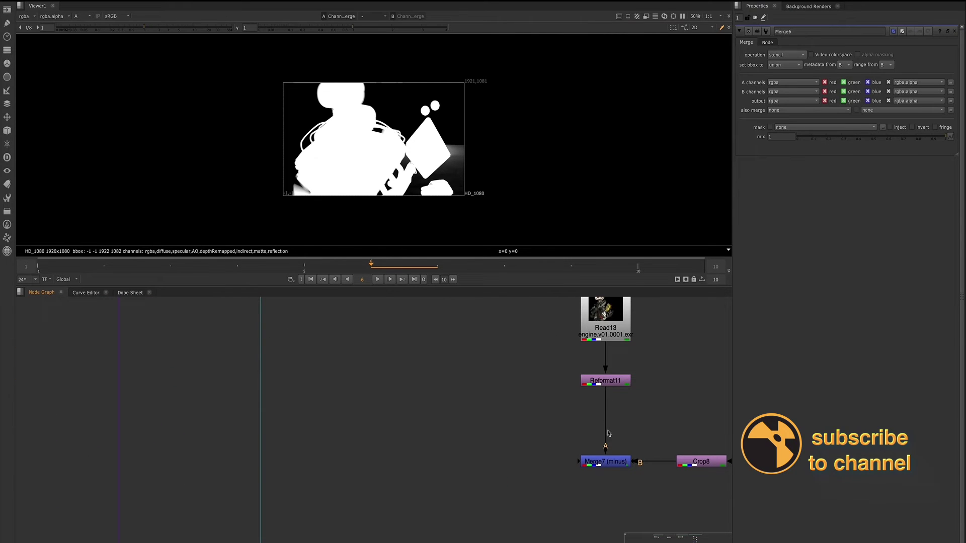
{"action": "scroll", "coordinate": [605, 447], "scroll_direction": "down", "scroll_amount": 4}
{"action": "left_click_drag", "start_coordinate": [579, 384], "coordinate": [615, 439]}
{"action": "left_click_drag", "start_coordinate": [606, 401], "coordinate": [564, 425]}
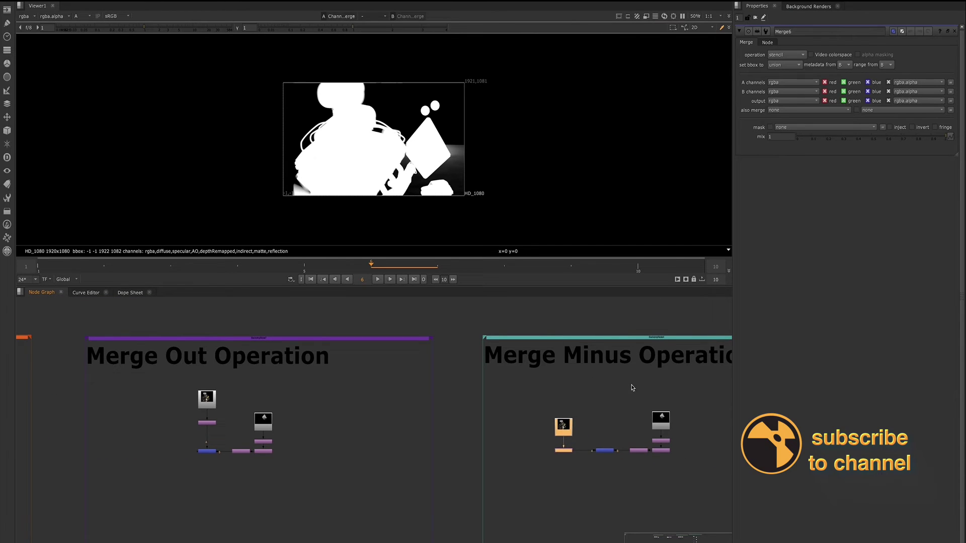
- Raise the Read14 branch toward Merge7, then view Merge7's minus result
{"action": "left_click_drag", "start_coordinate": [633, 388], "coordinate": [672, 467]}
{"action": "left_click", "coordinate": [668, 462]}
{"action": "left_click_drag", "start_coordinate": [649, 409], "coordinate": [640, 432]}
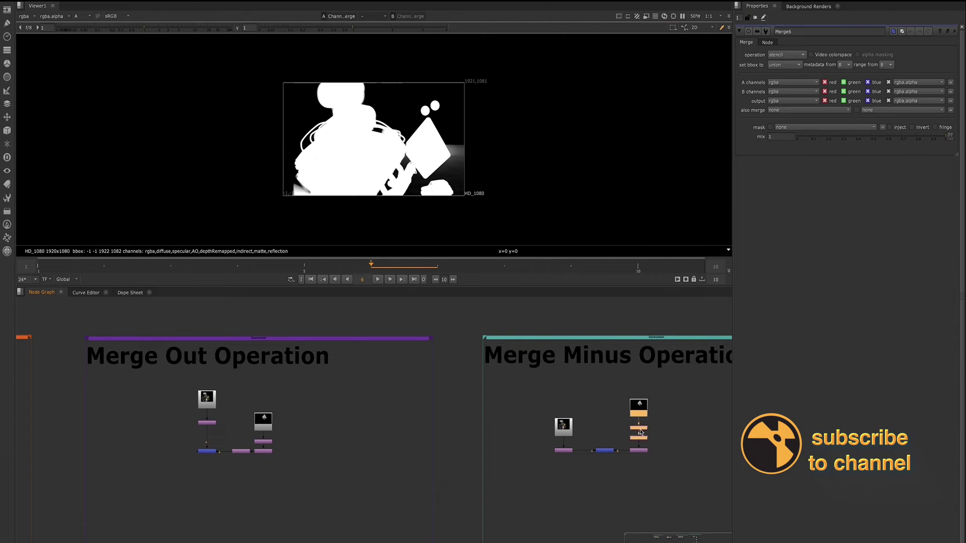
{"action": "left_click_drag", "start_coordinate": [618, 391], "coordinate": [663, 465]}
{"action": "scroll", "coordinate": [592, 446], "scroll_direction": "up", "scroll_amount": 5}
{"action": "middle_click_drag", "start_coordinate": [628, 389], "coordinate": [537, 385]}
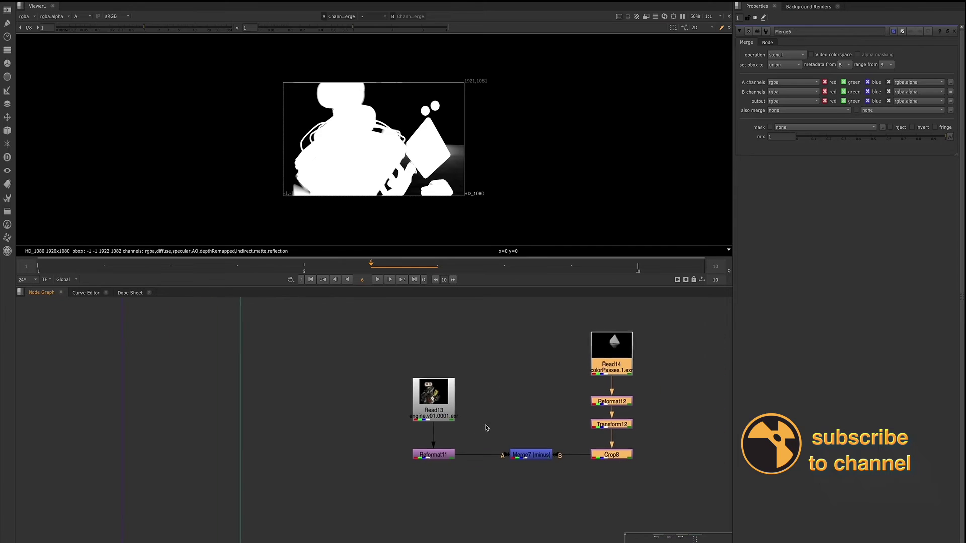
{"action": "left_click", "coordinate": [538, 457]}
{"action": "key", "text": "1"}
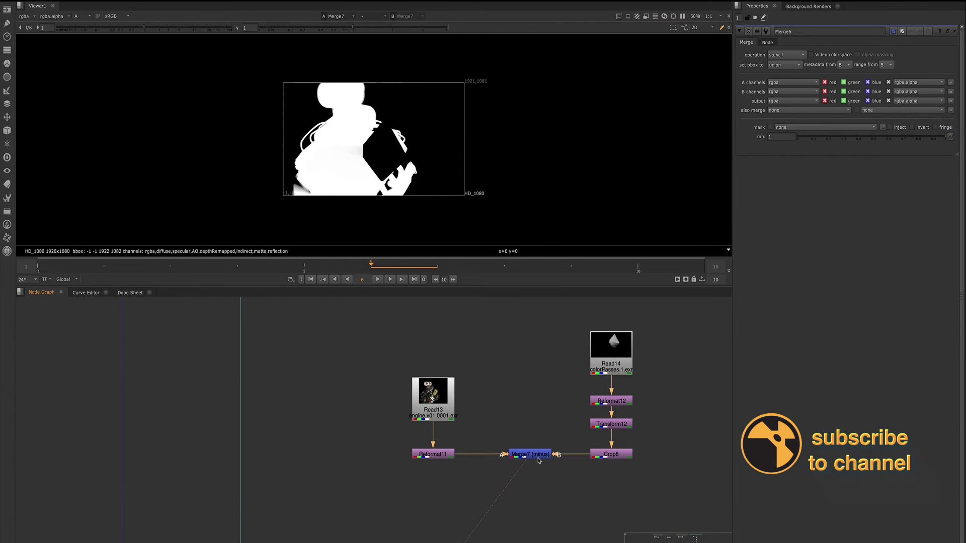
- Place the Read14 chain right of Merge7 and Read13/Reformat11 beside it
{"action": "left_click", "coordinate": [433, 460]}
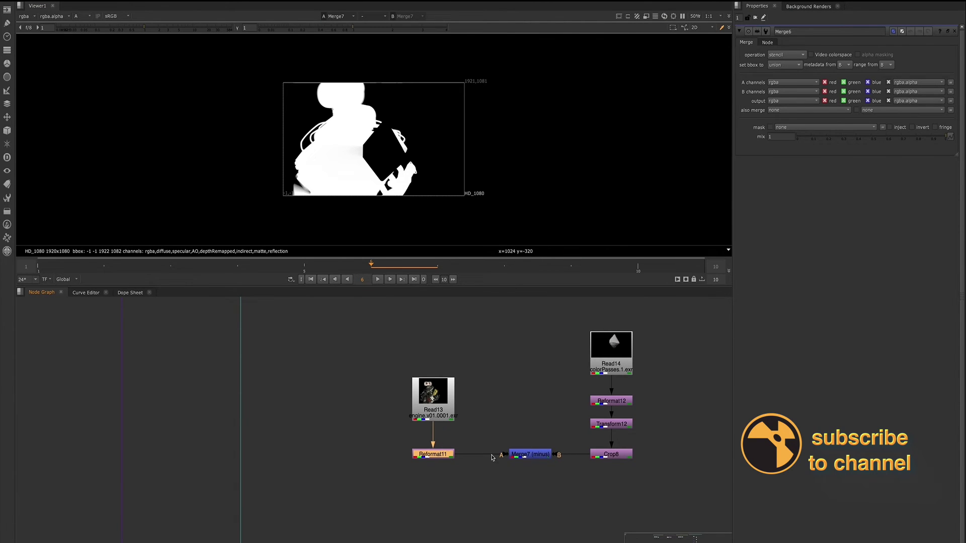
{"action": "left_click_drag", "start_coordinate": [560, 315], "coordinate": [542, 414]}
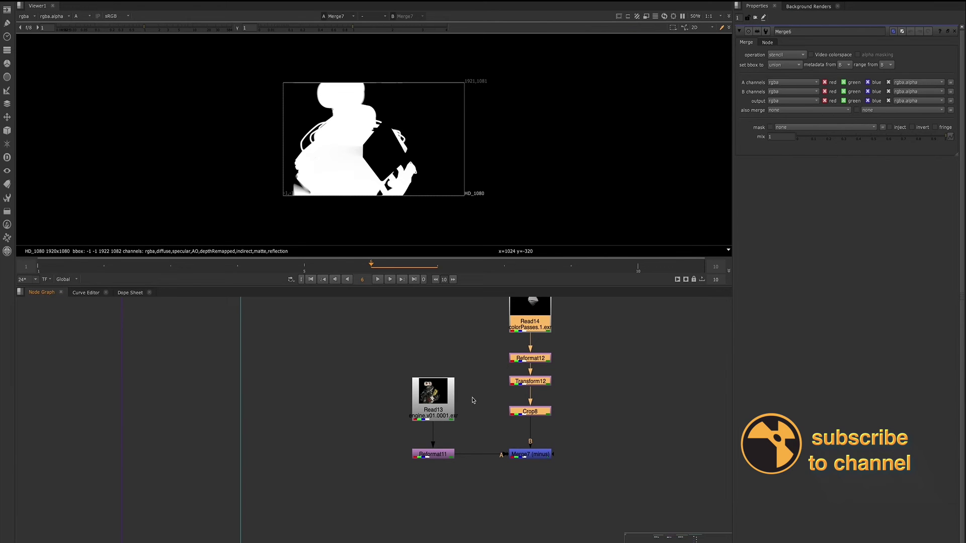
{"action": "middle_click_drag", "start_coordinate": [468, 394], "coordinate": [447, 414]}
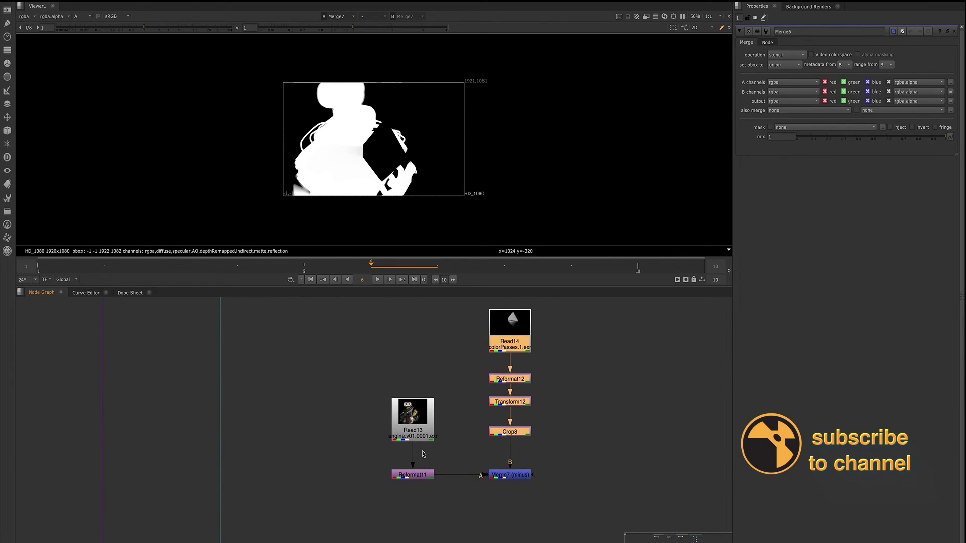
{"action": "left_click_drag", "start_coordinate": [503, 336], "coordinate": [597, 379]}
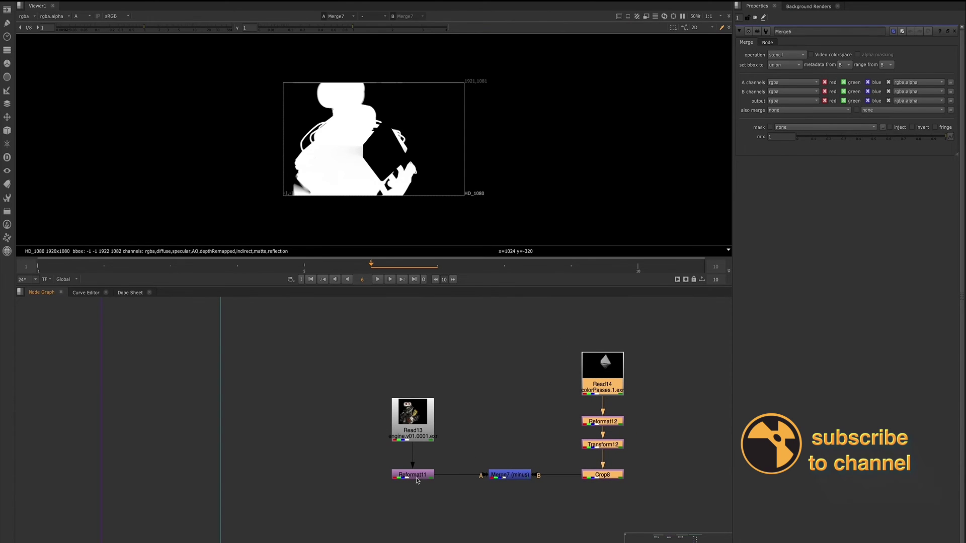
{"action": "left_click_drag", "start_coordinate": [366, 392], "coordinate": [415, 476]}
{"action": "left_click_drag", "start_coordinate": [567, 324], "coordinate": [519, 443]}
- Display Merge4's out result in the viewer
{"action": "scroll", "coordinate": [508, 458], "scroll_direction": "down", "scroll_amount": 3}
{"action": "left_click", "coordinate": [504, 471]}
{"action": "left_click", "coordinate": [501, 465]}
{"action": "scroll", "coordinate": [504, 474], "scroll_direction": "down", "scroll_amount": 3}
{"action": "middle_click_drag", "start_coordinate": [245, 474], "coordinate": [374, 463]}
{"action": "scroll", "coordinate": [309, 462], "scroll_direction": "up", "scroll_amount": 5}
{"action": "left_click", "coordinate": [292, 466]}
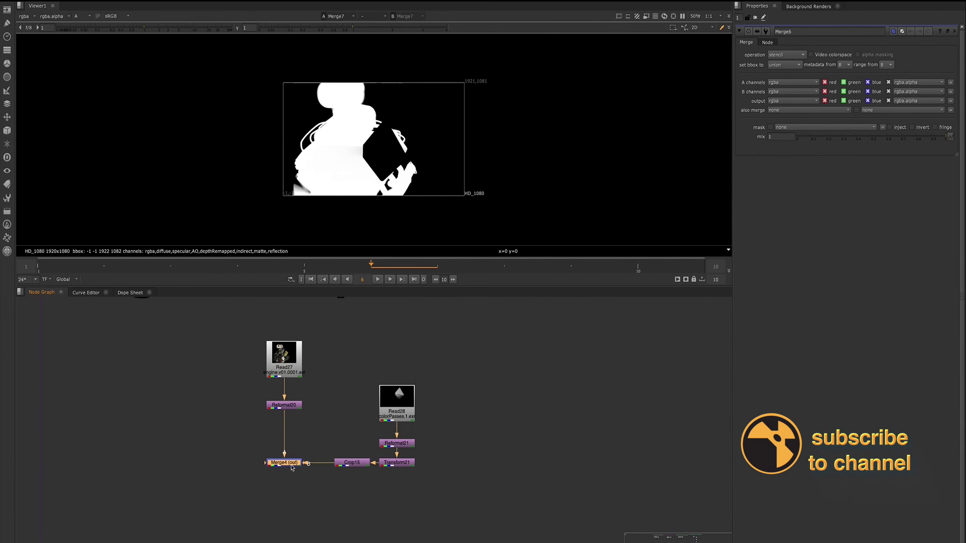
{"action": "key", "text": "1"}
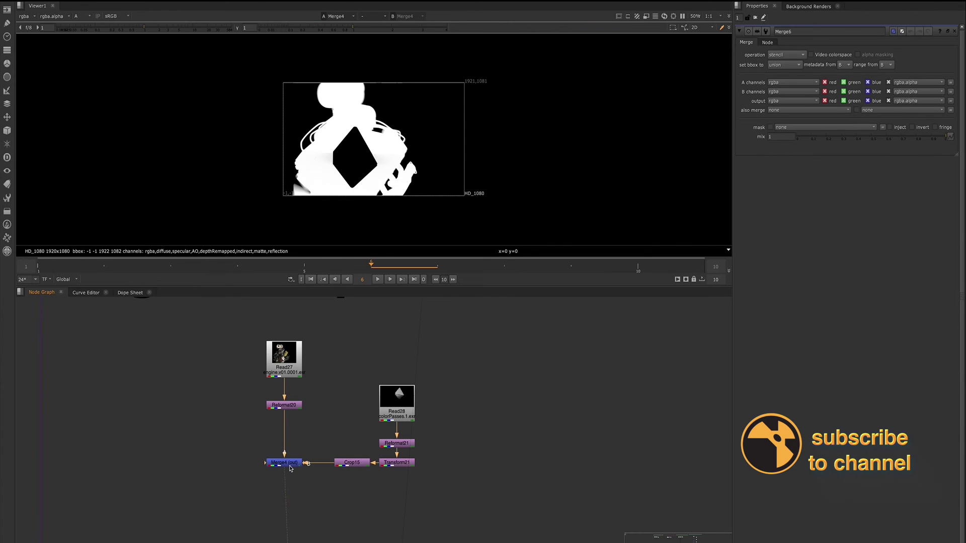
- Shift Read27/Reformat20 left and stack the Read28 chain with Crop15 above Merge4
{"action": "left_click_drag", "start_coordinate": [244, 330], "coordinate": [330, 425]}
{"action": "left_click_drag", "start_coordinate": [291, 368], "coordinate": [222, 424]}
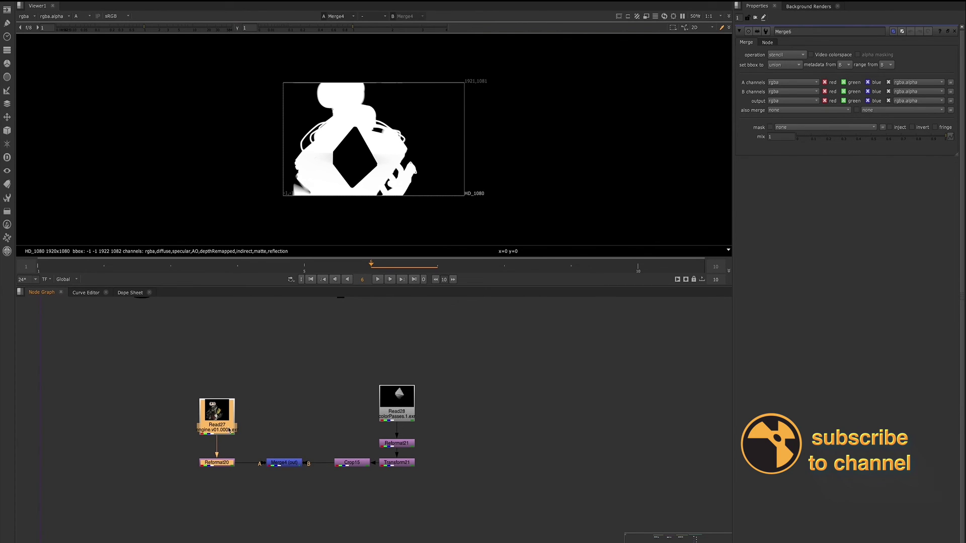
{"action": "left_click_drag", "start_coordinate": [363, 365], "coordinate": [417, 484]}
{"action": "left_click_drag", "start_coordinate": [408, 446], "coordinate": [310, 374]}
{"action": "left_click_drag", "start_coordinate": [361, 465], "coordinate": [293, 437]}
{"action": "left_click_drag", "start_coordinate": [261, 307], "coordinate": [294, 401]}
- Swap Merge4's A and B inputs with Shift+X
{"action": "scroll", "coordinate": [285, 460], "scroll_direction": "up", "scroll_amount": 3}
{"action": "left_click", "coordinate": [285, 471]}
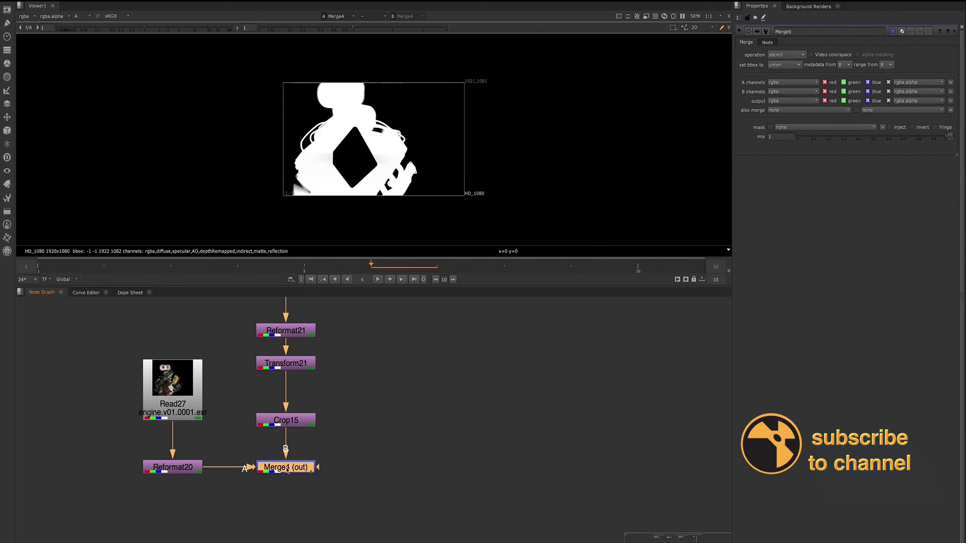
{"action": "key", "text": "shift+x"}
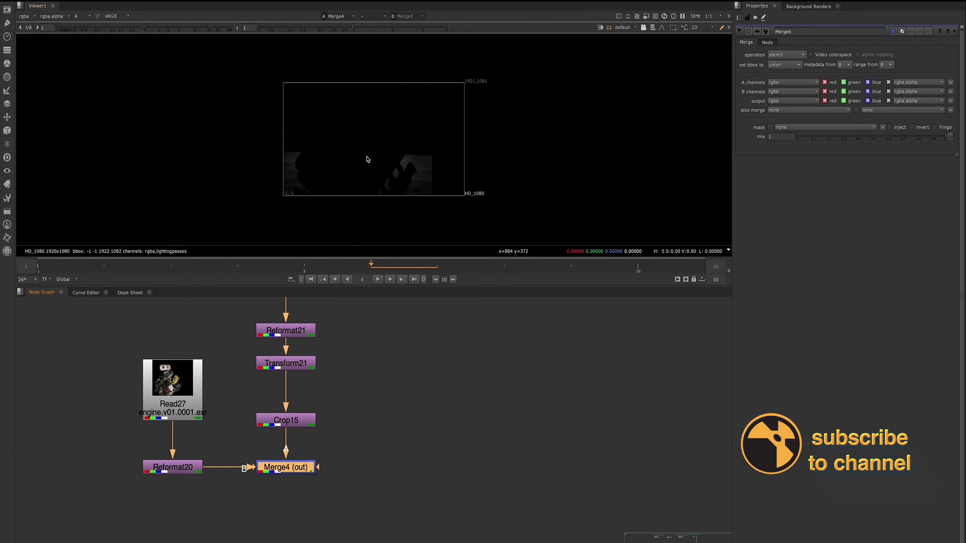
- Swap Merge4's A and B inputs back with Shift+X, keeping the viewer in 2D
{"action": "key", "text": "Tab"}
{"action": "left_click", "coordinate": [329, 138]}
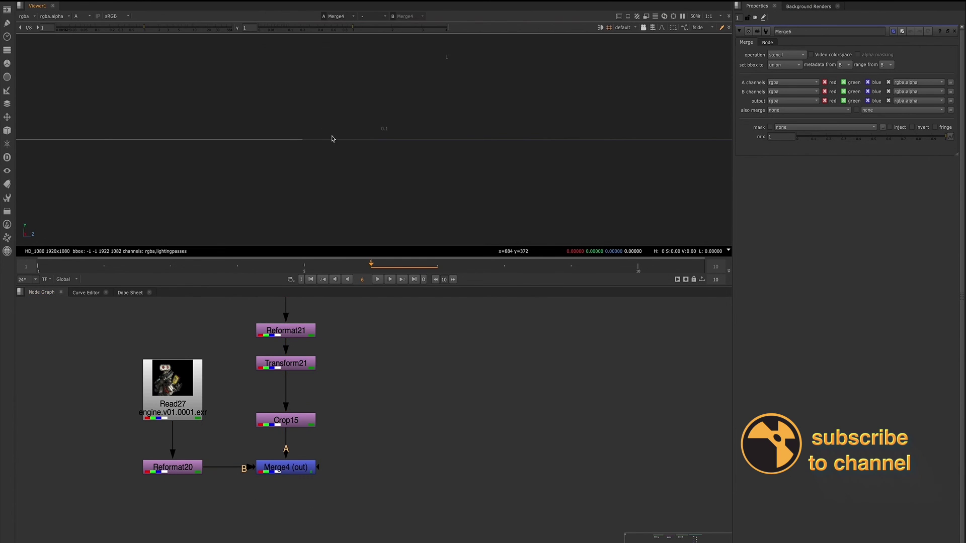
{"action": "key", "text": "Tab"}
{"action": "left_click", "coordinate": [301, 467]}
{"action": "key", "text": "shift+x"}
{"action": "key", "text": "shift+x"}
{"action": "key", "text": "Tab"}
{"action": "left_click", "coordinate": [355, 190]}
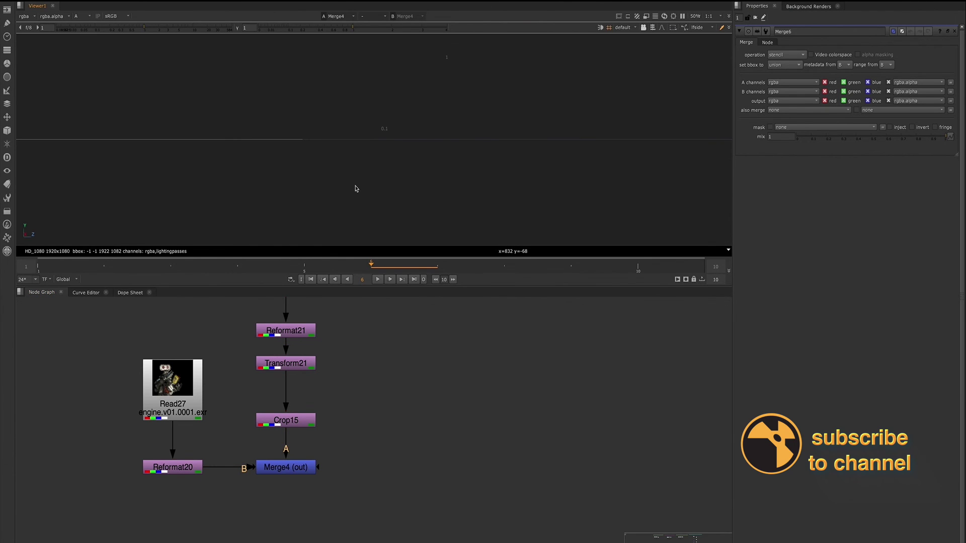
{"action": "key", "text": "Tab"}
- View the Merge7 minus node and swap its A/B inputs back and forth to compare
{"action": "scroll", "coordinate": [355, 471], "scroll_direction": "down", "scroll_amount": 8}
{"action": "scroll", "coordinate": [627, 481], "scroll_direction": "up", "scroll_amount": 4}
{"action": "middle_click_drag", "start_coordinate": [627, 481], "coordinate": [507, 439]}
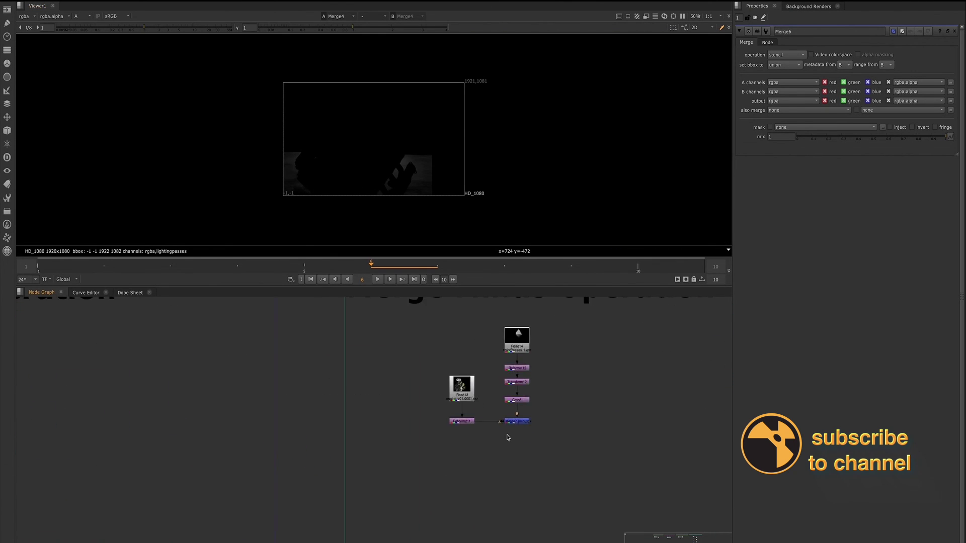
{"action": "scroll", "coordinate": [514, 425], "scroll_direction": "up", "scroll_amount": 3}
{"action": "left_click", "coordinate": [516, 422]}
{"action": "key", "text": "1"}
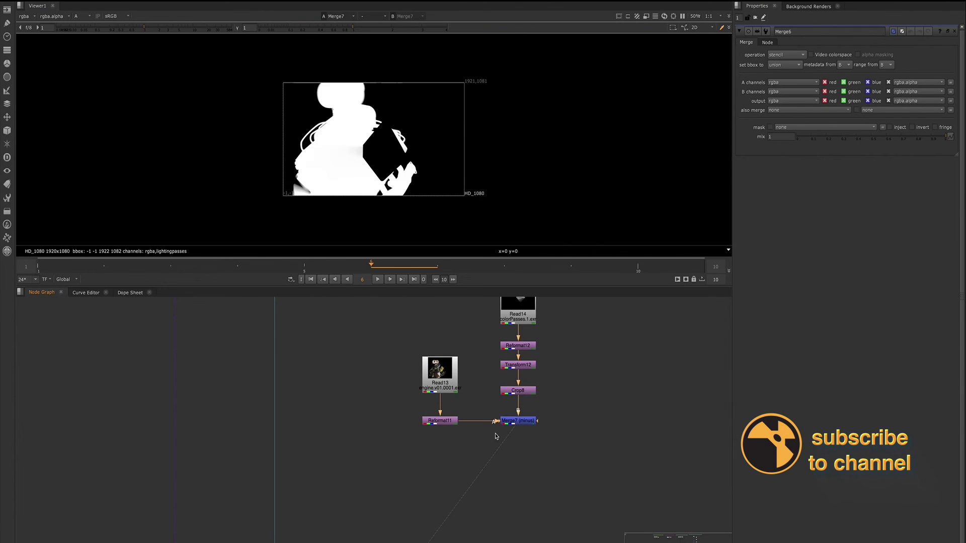
{"action": "key", "text": "shift+x"}
{"action": "key", "text": "shift+x"}
{"action": "key", "text": "shift+x"}
{"action": "key", "text": "shift+x"}
{"action": "key", "text": "shift+x"}
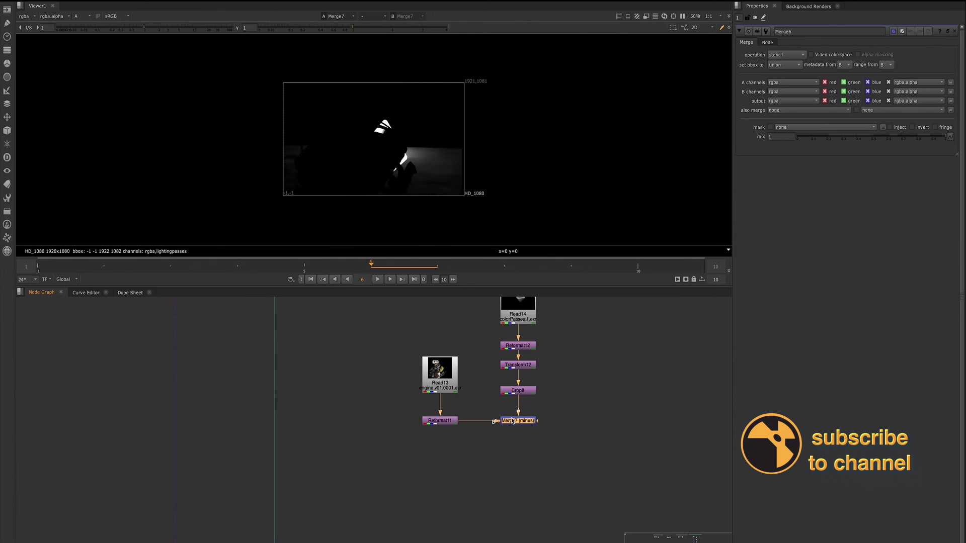
{"action": "key", "text": "shift+x"}
{"action": "key", "text": "shift+x"}
{"action": "key", "text": "shift+x"}
{"action": "key", "text": "shift+x"}
{"action": "scroll", "coordinate": [493, 425], "scroll_direction": "down", "scroll_amount": 10}
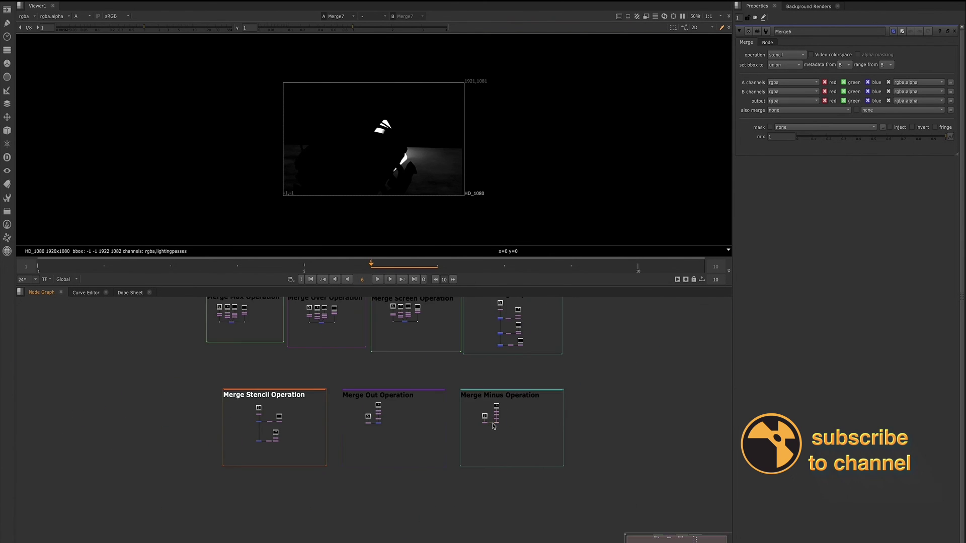
{"action": "scroll", "coordinate": [451, 388], "scroll_direction": "up", "scroll_amount": 3}
{"action": "scroll", "coordinate": [450, 397], "scroll_direction": "up", "scroll_amount": 3}
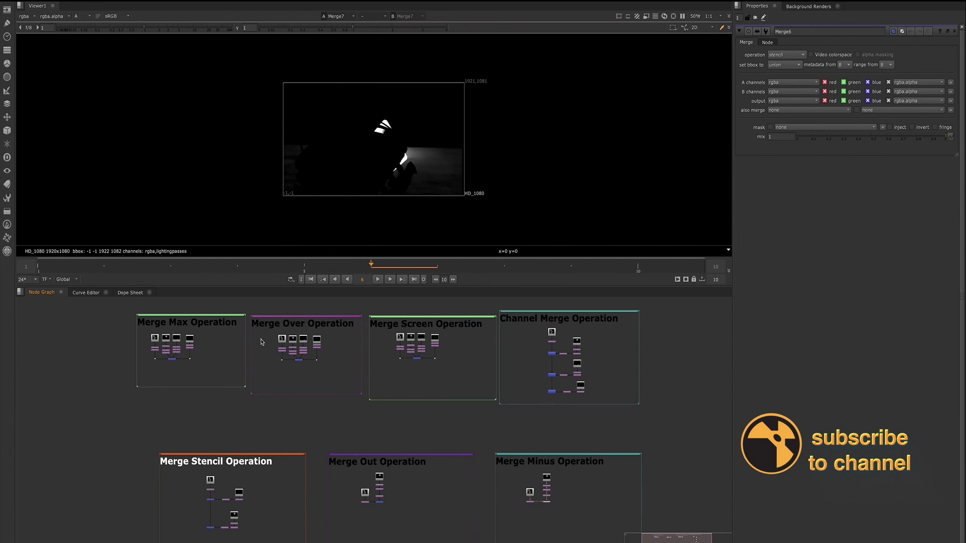